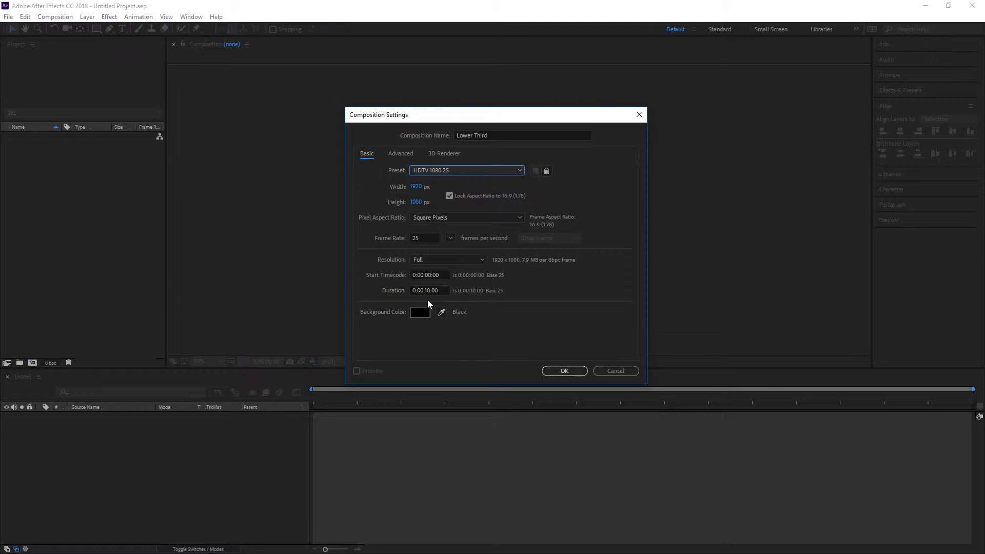
Step: Create the Lower Third composition with the HDTV 1080 25 preset and 10-second duration, and show the Title/Action Safe guides
{"action": "left_click", "coordinate": [557, 371]}
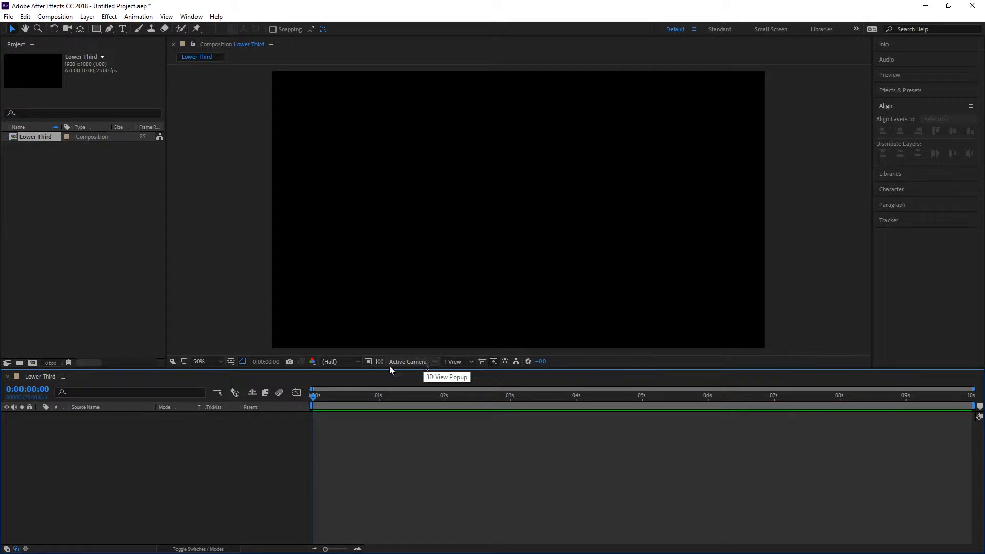
{"action": "left_click", "coordinate": [231, 362]}
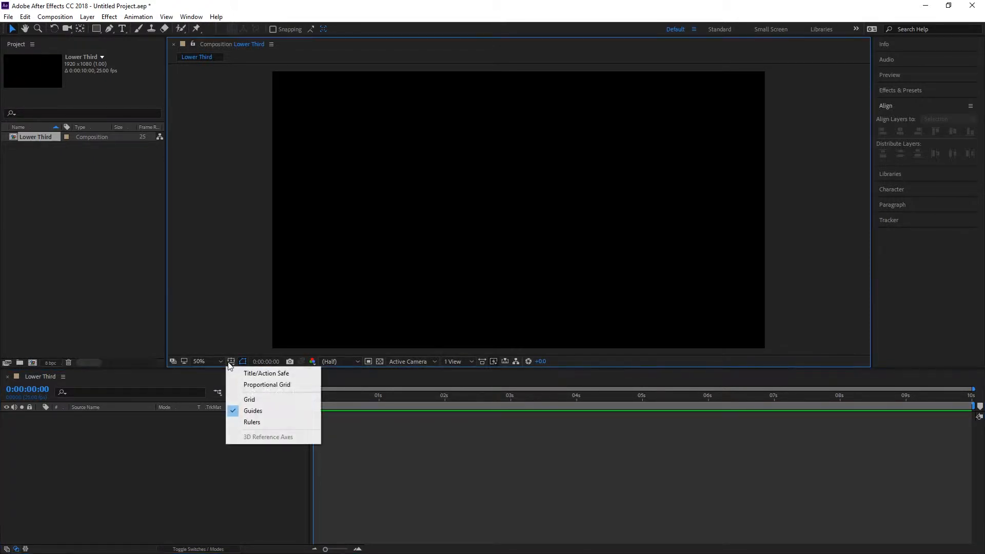
{"action": "left_click", "coordinate": [245, 375]}
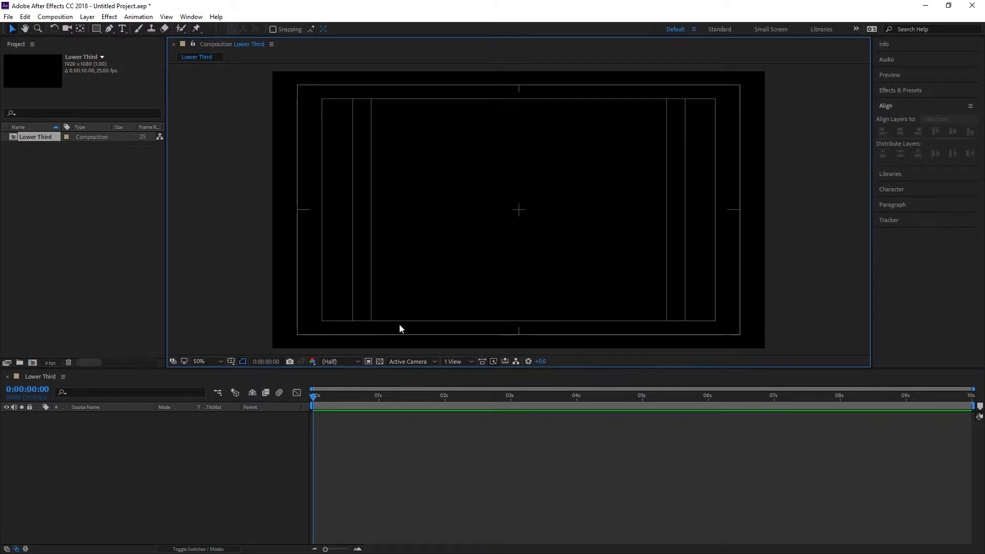
Step: Draw a blue rectangle across the frame's lower safe area and set its unlinked size to 1920 by 80
{"action": "left_click", "coordinate": [96, 31]}
{"action": "mouse_move", "coordinate": [269, 322]}
{"action": "left_mouse_down"}
{"action": "mouse_move", "coordinate": [630, 290]}
{"action": "mouse_move", "coordinate": [763, 290]}
{"action": "mouse_move", "coordinate": [777, 299]}
{"action": "left_mouse_up"}
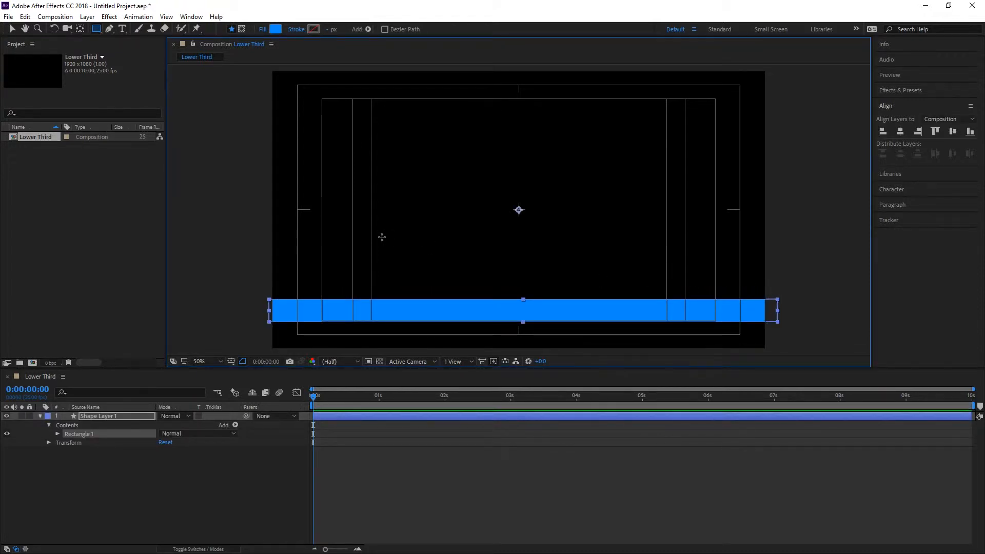
{"action": "left_click", "coordinate": [58, 434]}
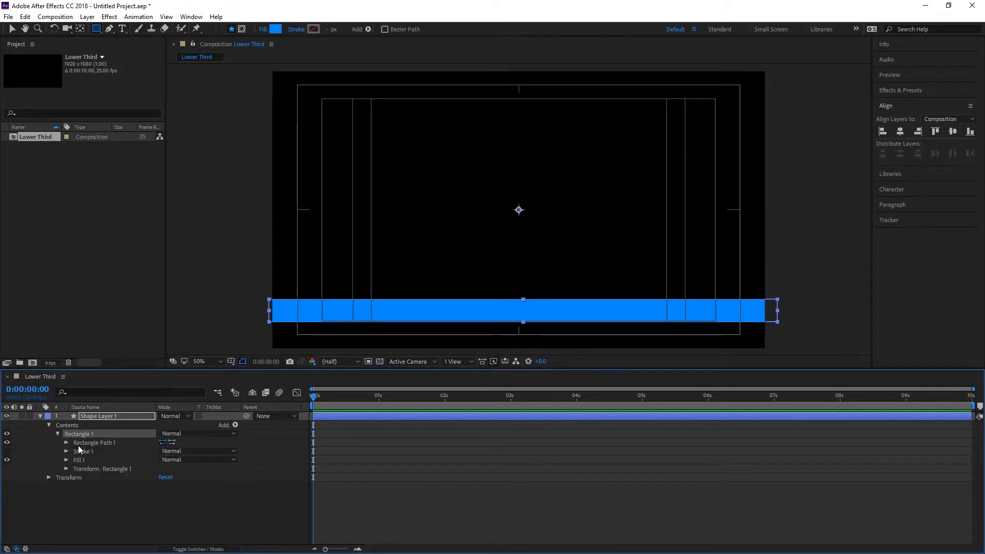
{"action": "left_click", "coordinate": [66, 443]}
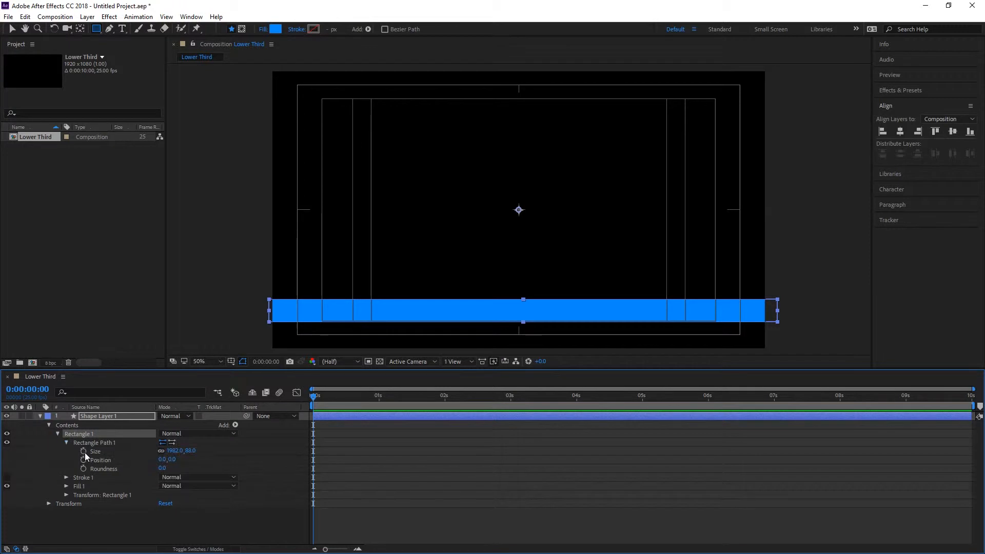
{"action": "left_click", "coordinate": [174, 451]}
{"action": "type", "text": "1920"}
{"action": "left_click", "coordinate": [161, 451]}
{"action": "left_click", "coordinate": [195, 450]}
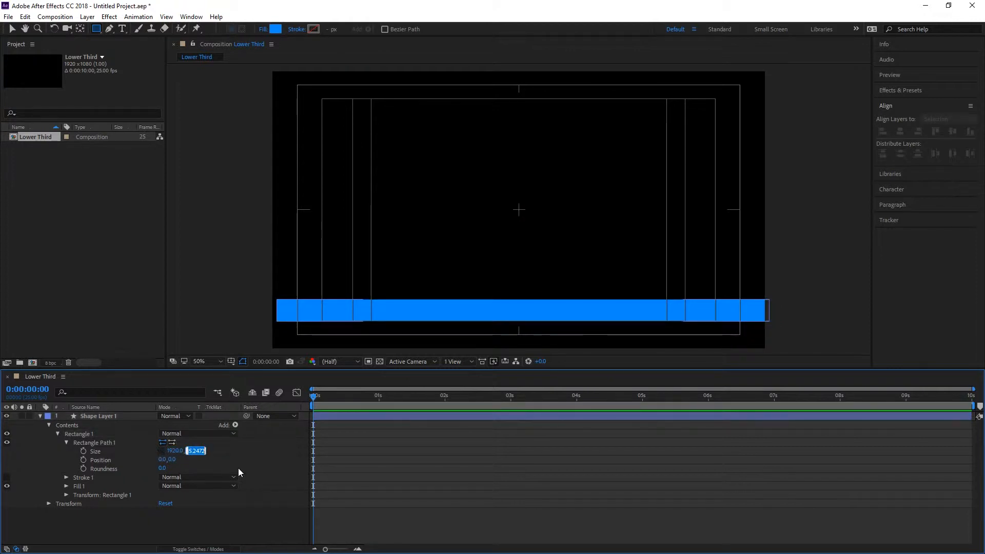
{"action": "type", "text": "80"}
{"action": "key", "text": "Return"}
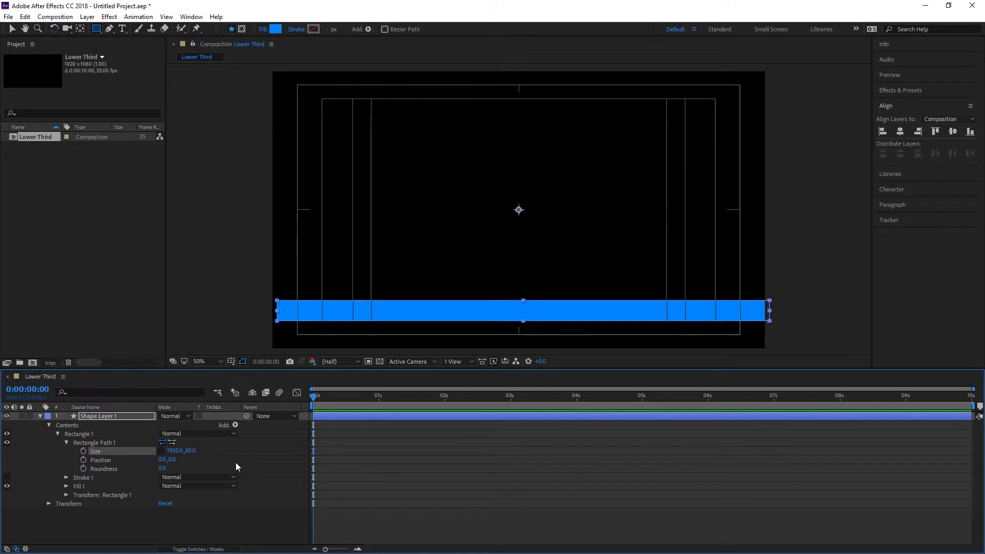
Step: Centre the rectangle layer horizontally in the composition and collapse its properties
{"action": "left_click", "coordinate": [90, 417]}
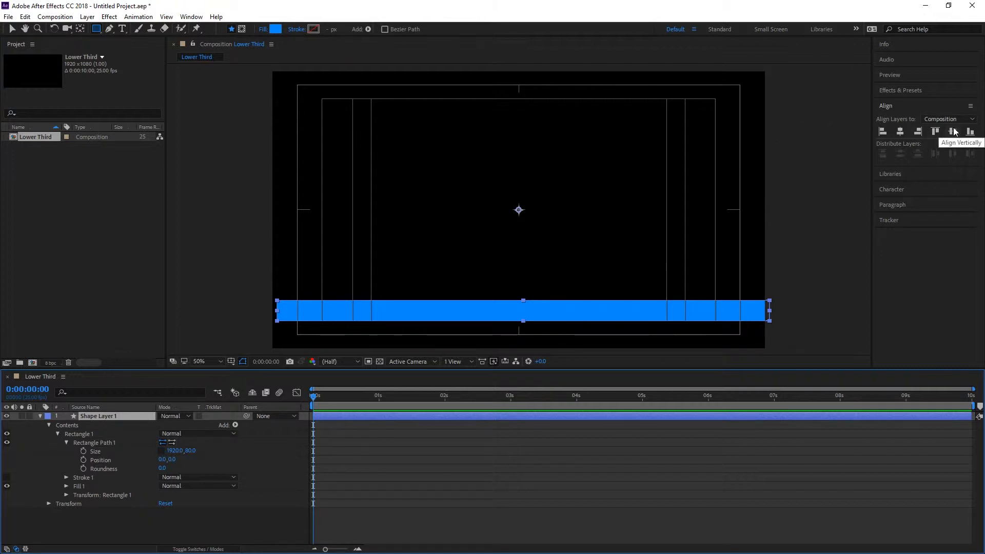
{"action": "left_click", "coordinate": [900, 132]}
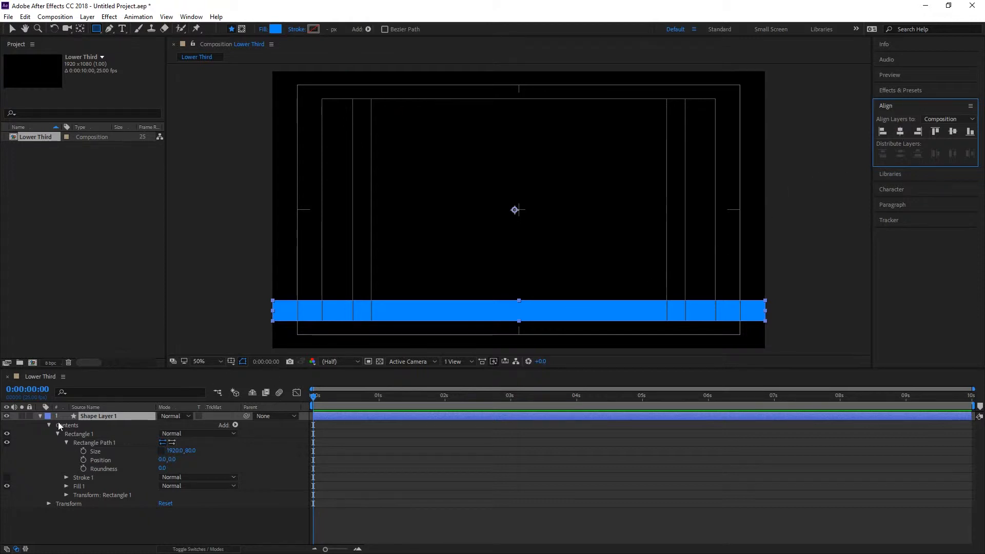
{"action": "left_click", "coordinate": [40, 416]}
Step: Duplicate Shape Layer 1 and set the copy above it as the original layer's Alpha Matte
{"action": "left_click", "coordinate": [103, 427]}
{"action": "left_click", "coordinate": [108, 417]}
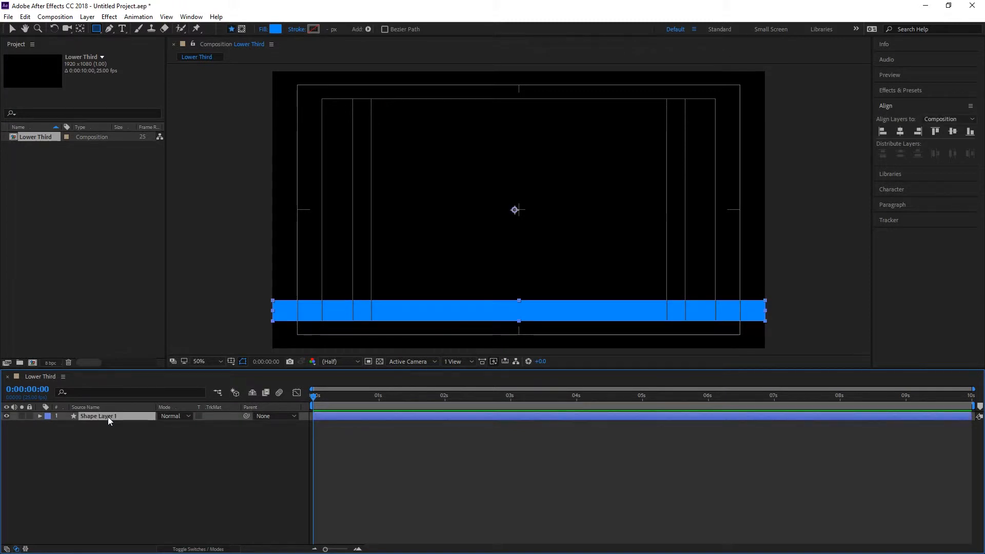
{"action": "key", "text": "ctrl+d"}
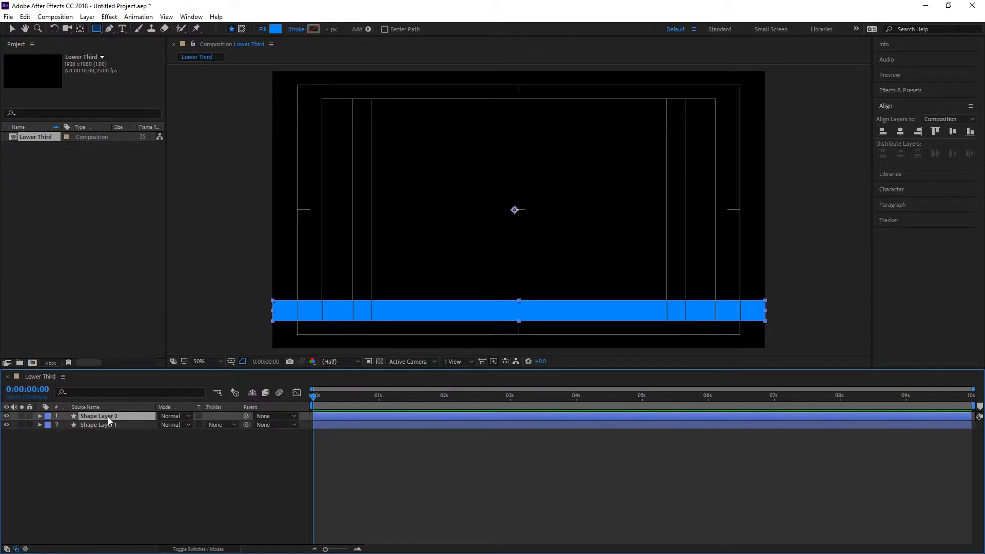
{"action": "left_click", "coordinate": [235, 424]}
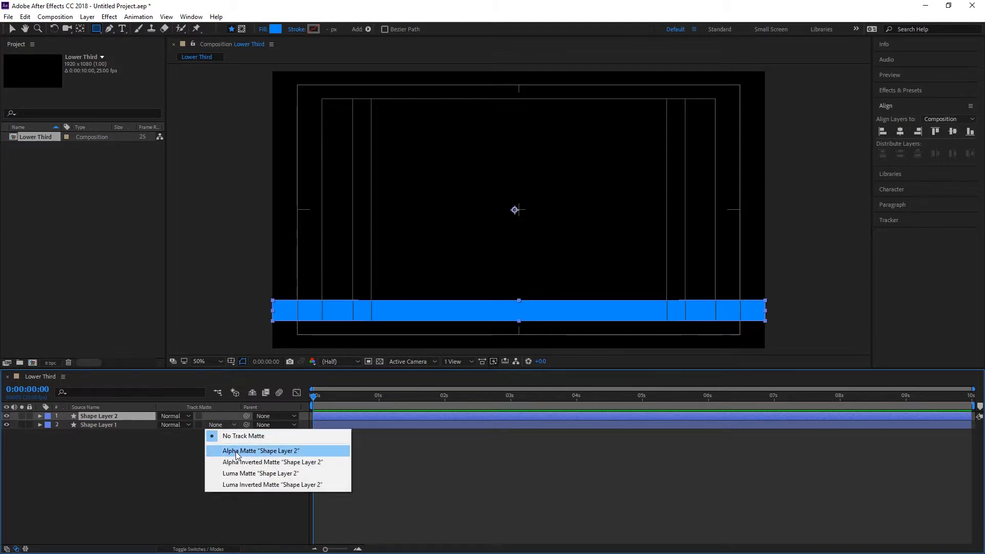
{"action": "left_click", "coordinate": [236, 452]}
{"action": "left_click", "coordinate": [232, 453]}
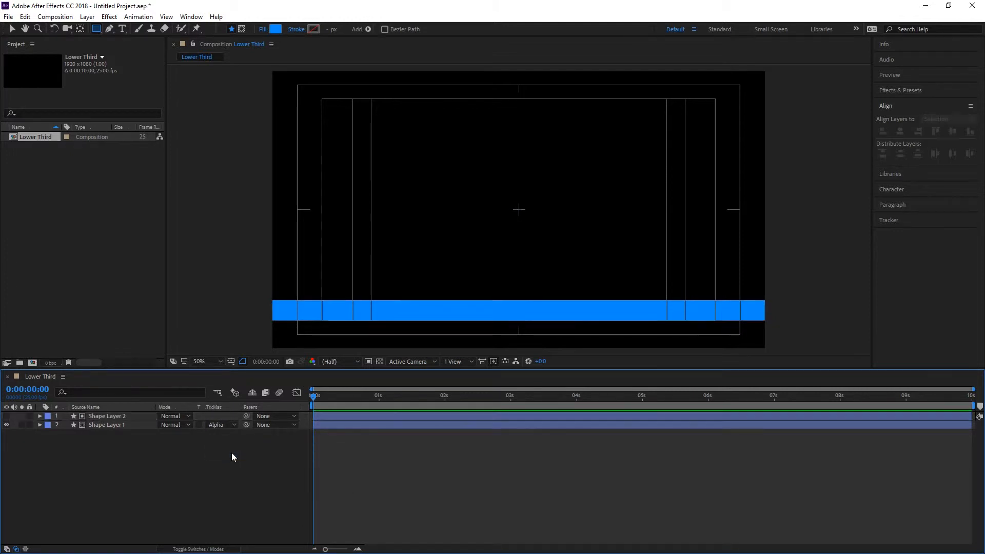
Step: Add a Position keyframe to Shape Layer 1 at 0:00:00:20 at the bar's current place
{"action": "left_click", "coordinate": [95, 426]}
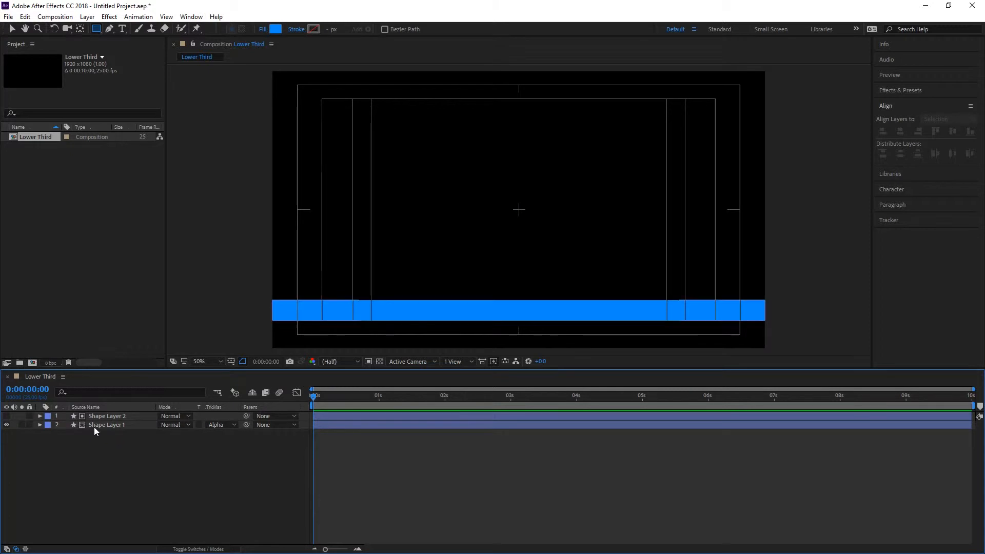
{"action": "left_click", "coordinate": [39, 424]}
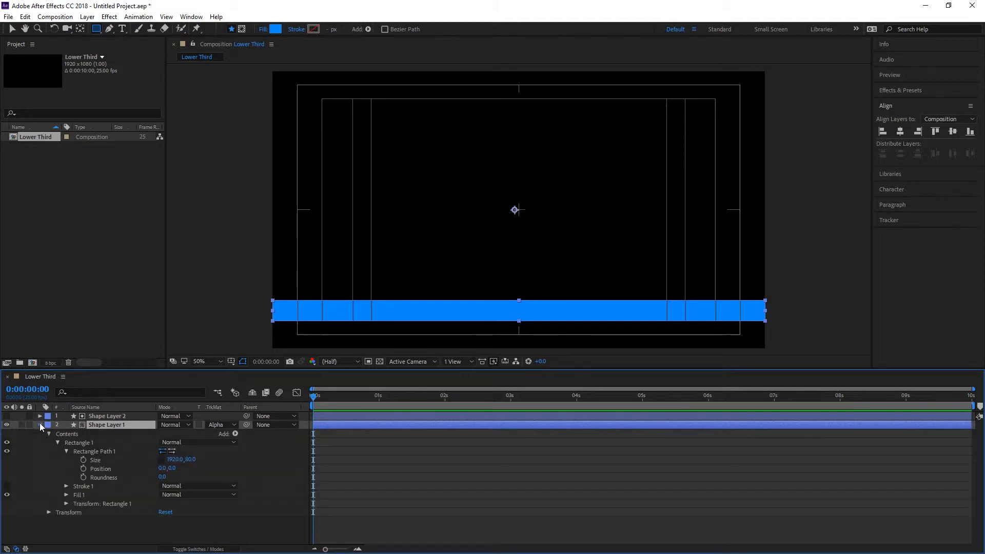
{"action": "left_click", "coordinate": [48, 512]}
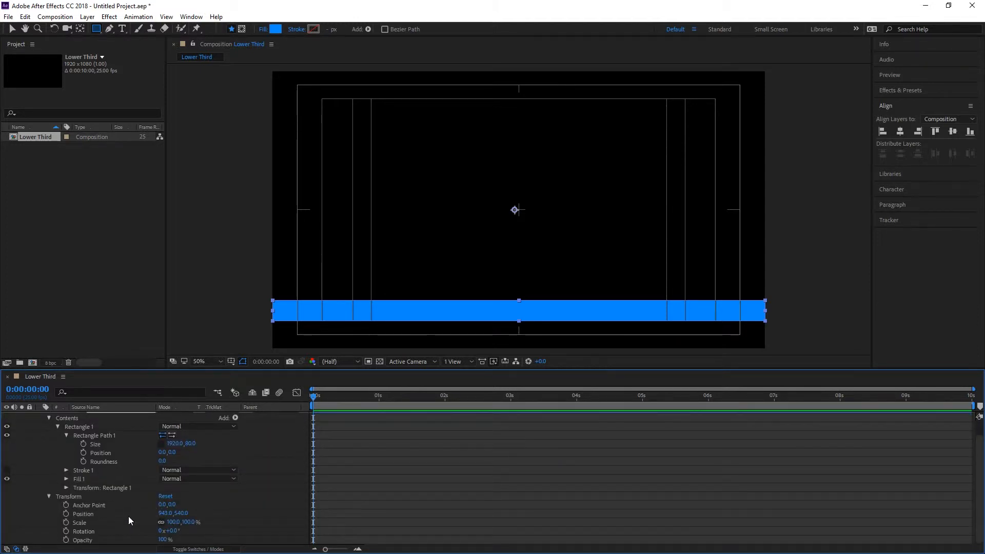
{"action": "left_click_drag", "start_coordinate": [314, 397], "coordinate": [368, 400]}
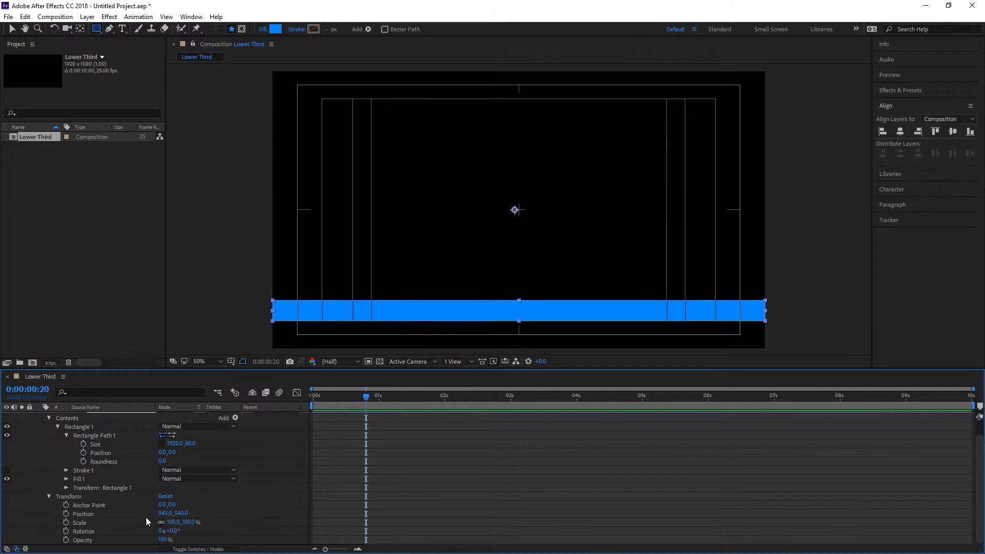
{"action": "left_click", "coordinate": [65, 513]}
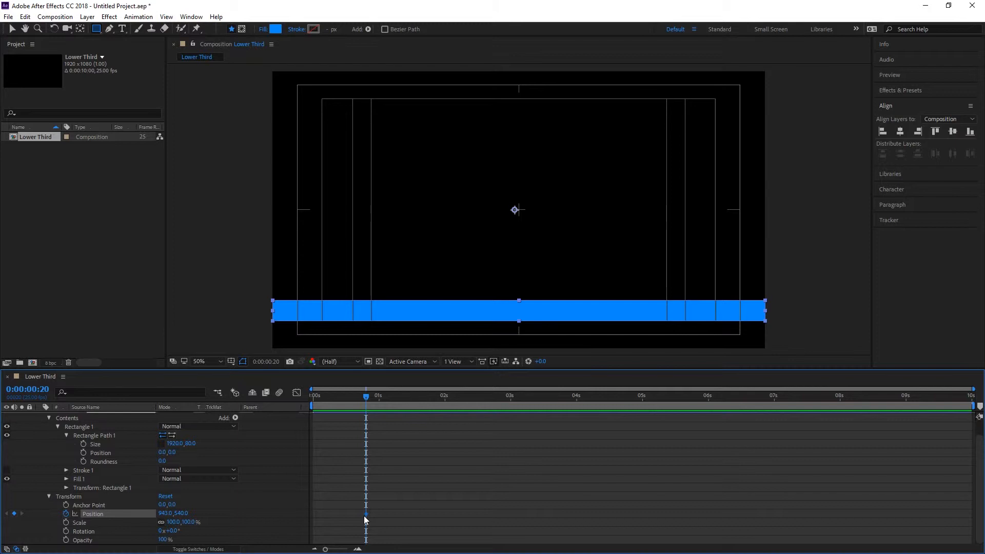
Step: Keyframe Shape Layer 1's Y position at 620 at 0:00:00:00 and preview the bar sliding up
{"action": "left_click_drag", "start_coordinate": [365, 396], "coordinate": [302, 400]}
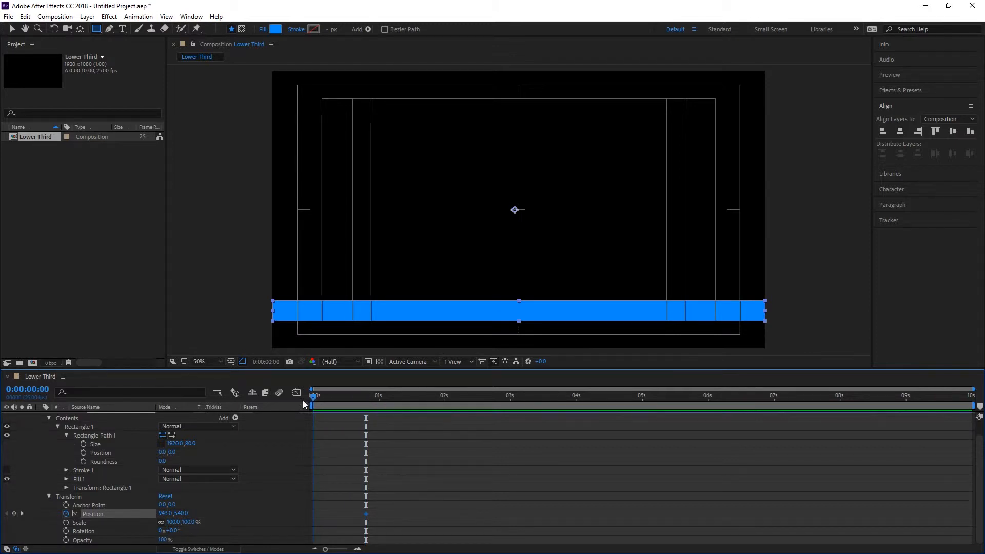
{"action": "left_click_drag", "start_coordinate": [180, 517], "coordinate": [226, 511]}
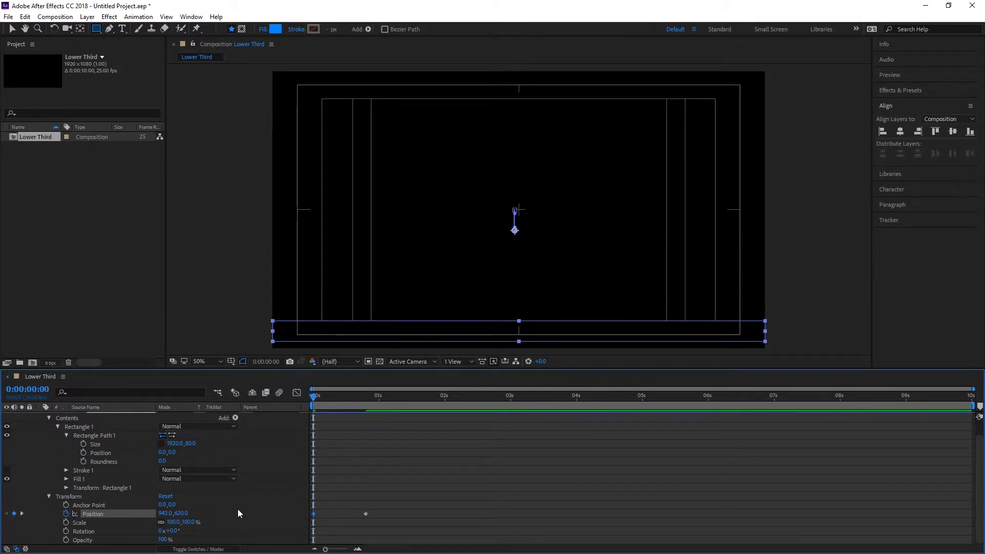
{"action": "left_click", "coordinate": [183, 514]}
{"action": "key", "text": "Return"}
{"action": "key", "text": "space"}
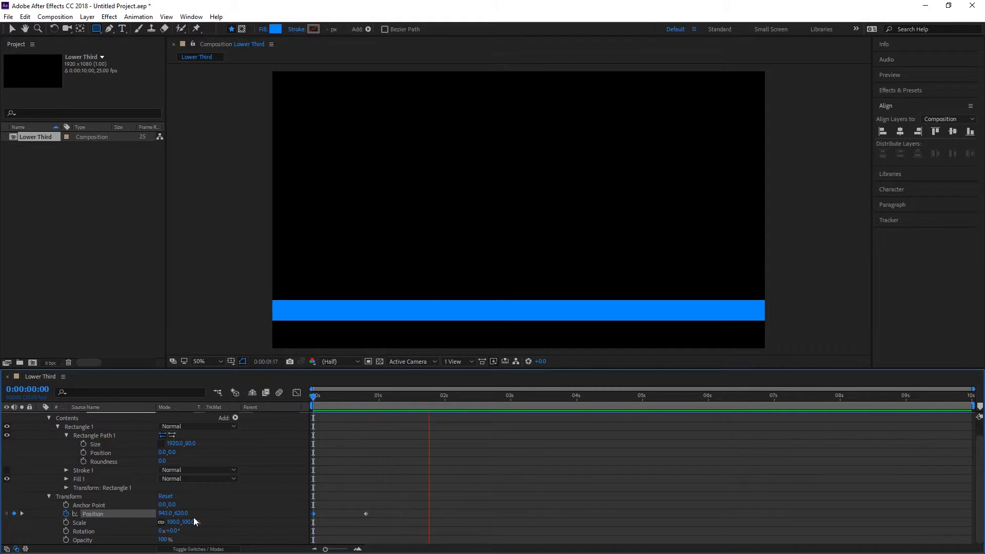
{"action": "key", "text": "space"}
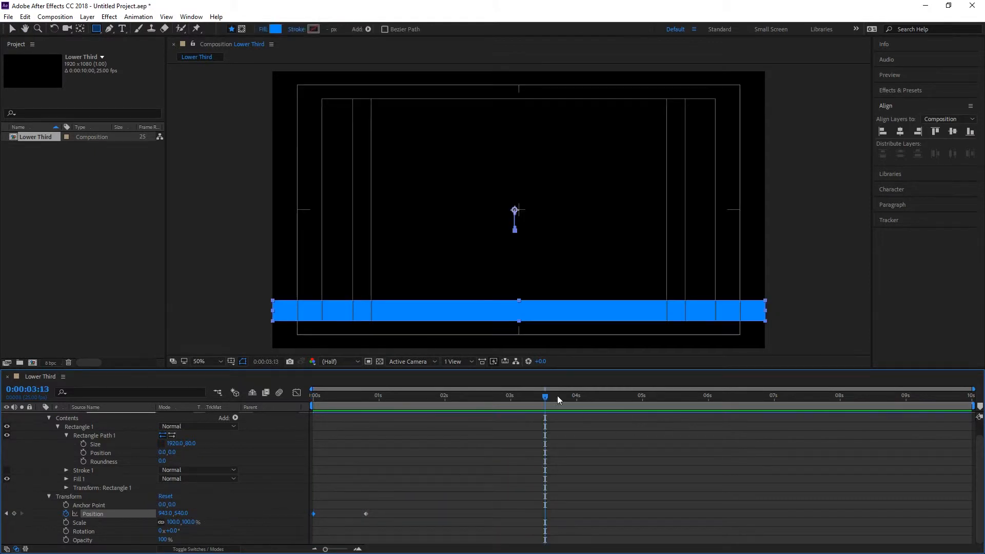
Step: Add a Position keyframe holding the bar in place at 0:00:09:05 and another at 0:00:09:24 with Y at 620
{"action": "left_click_drag", "start_coordinate": [549, 394], "coordinate": [922, 404]}
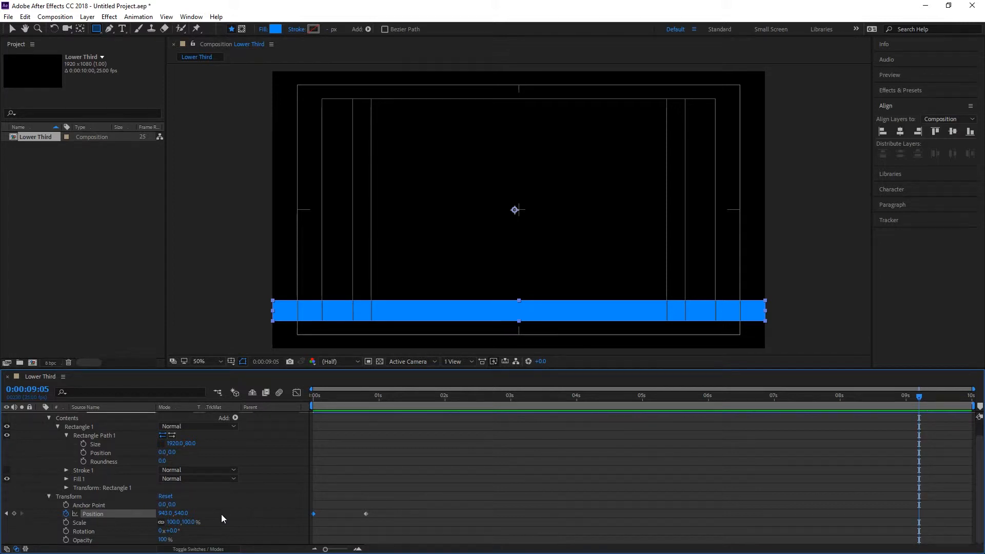
{"action": "left_click", "coordinate": [14, 514]}
{"action": "left_click_drag", "start_coordinate": [919, 399], "coordinate": [972, 405]}
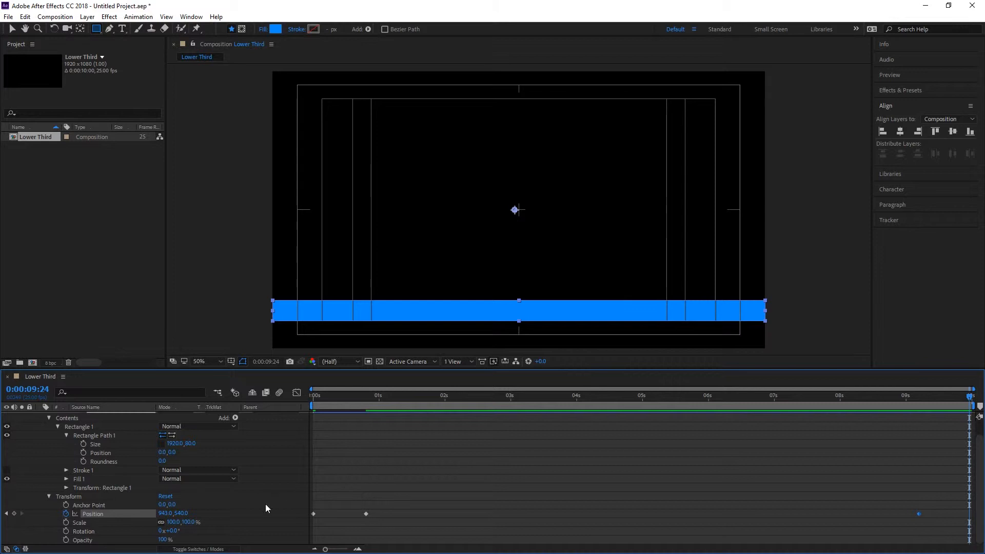
{"action": "left_click_drag", "start_coordinate": [181, 513], "coordinate": [225, 514]}
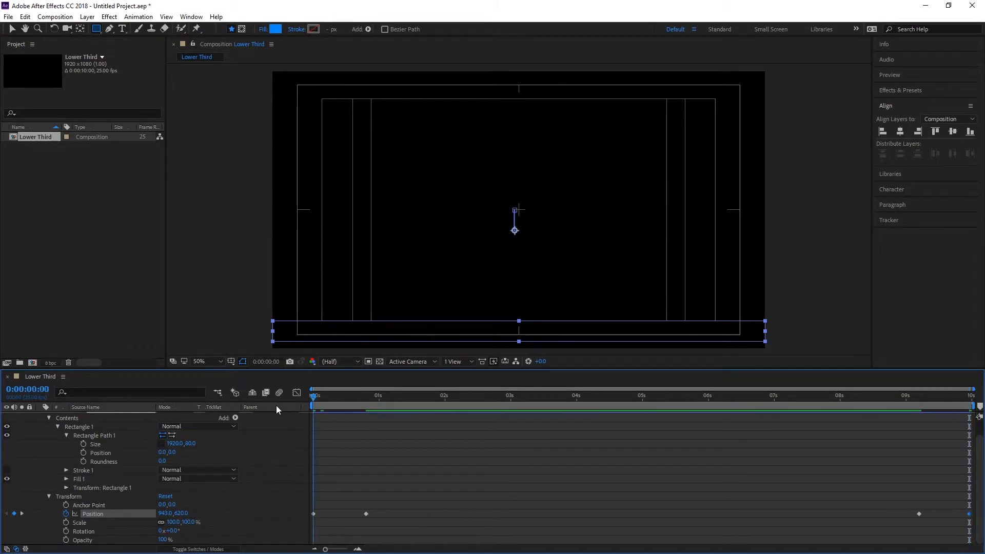
Step: Apply Easy Ease to all four Position keyframes of Shape Layer 1
{"action": "key", "text": "Home"}
{"action": "left_click", "coordinate": [237, 501]}
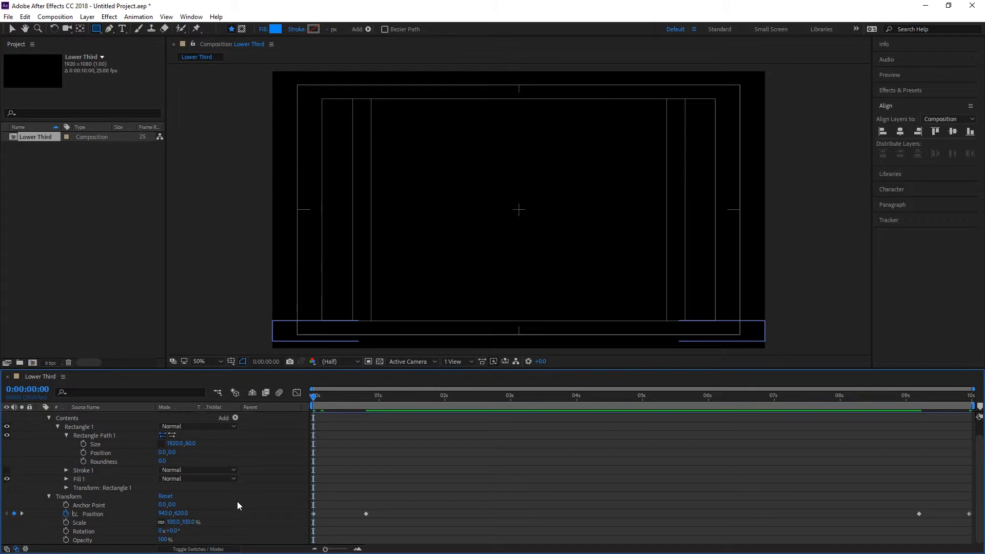
{"action": "left_click_drag", "start_coordinate": [300, 503], "coordinate": [981, 529]}
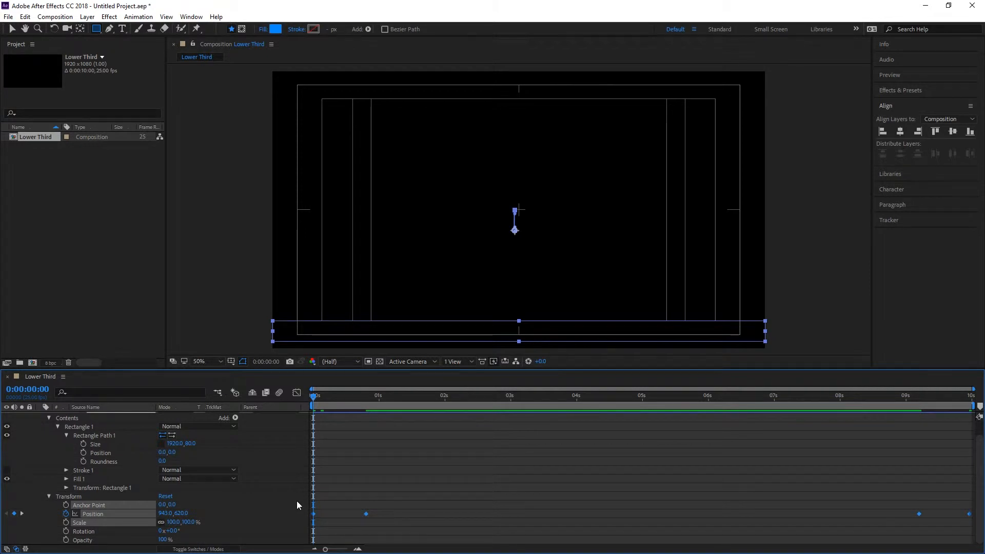
{"action": "key", "text": "F9"}
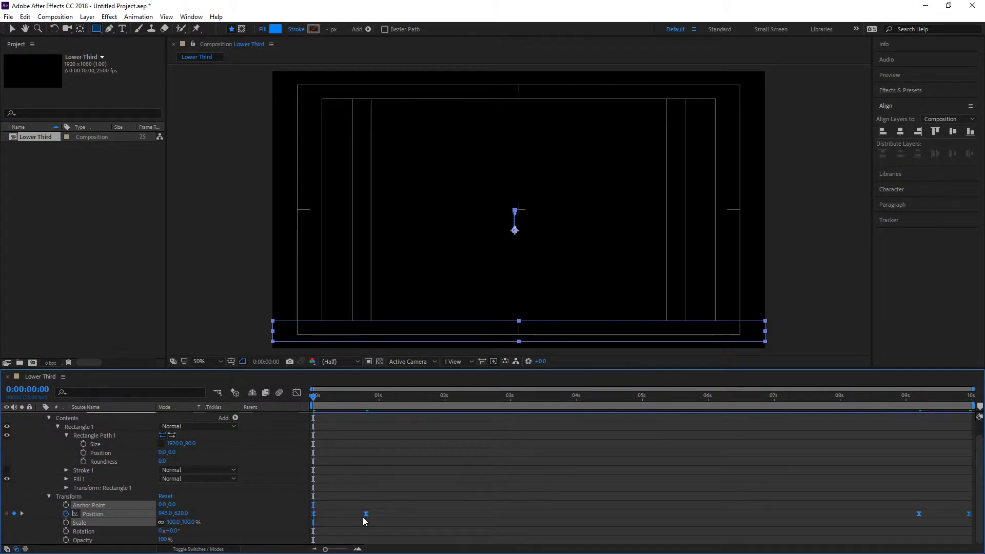
Step: Reshape the speed curves in the Graph Editor so the entrance peaks near its start and the exit near its end, and preview the animation
{"action": "mouse_move", "coordinate": [366, 514]}
{"action": "left_click", "coordinate": [298, 393]}
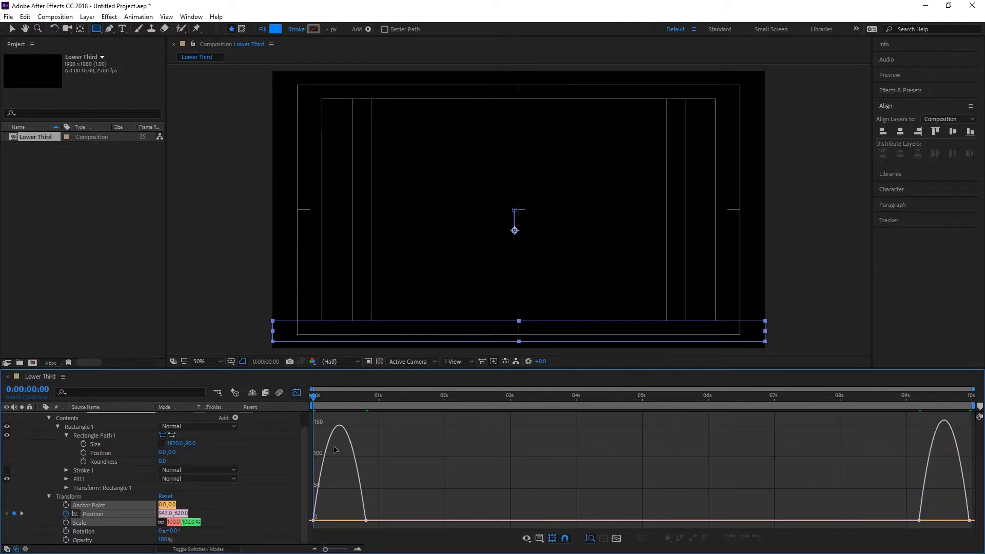
{"action": "left_click", "coordinate": [366, 521]}
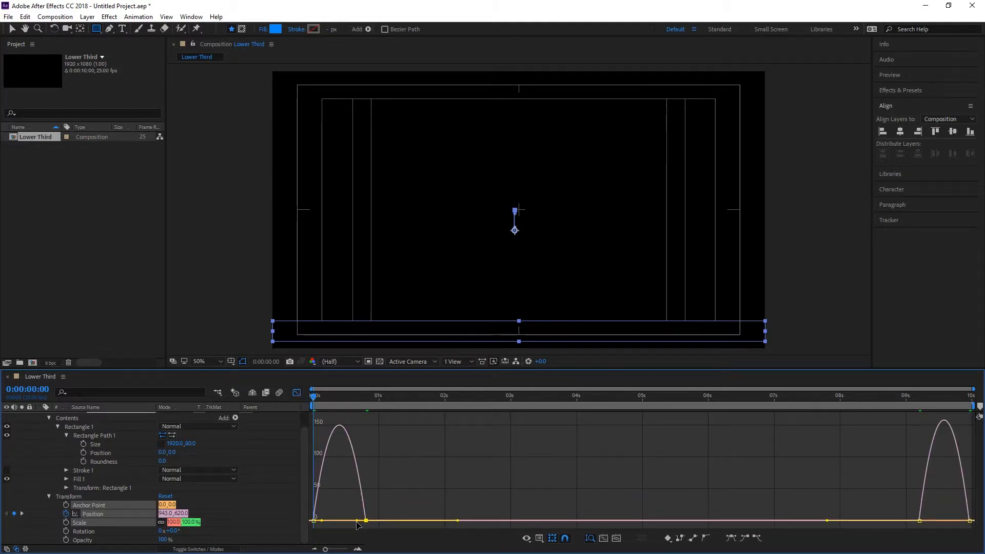
{"action": "left_click_drag", "start_coordinate": [357, 521], "coordinate": [319, 525]}
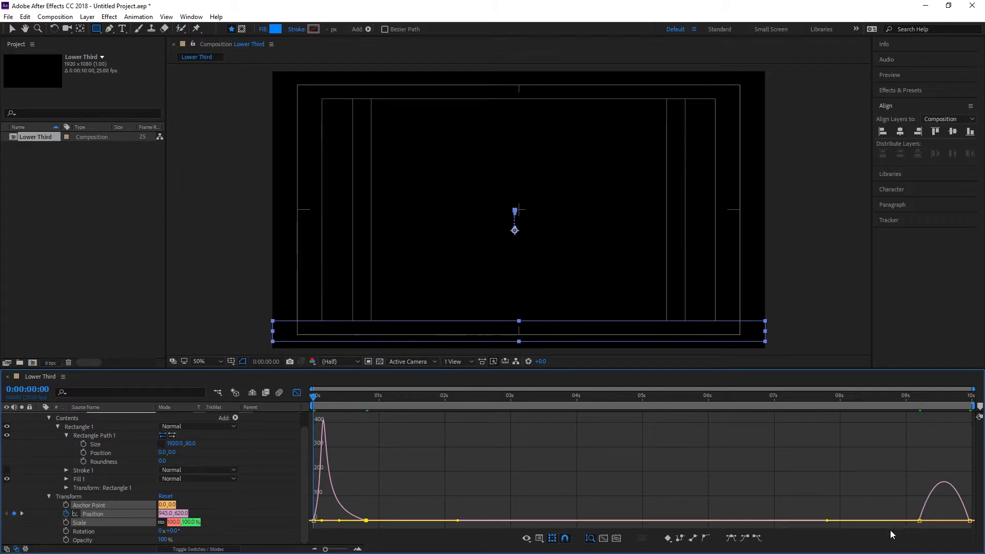
{"action": "left_click", "coordinate": [920, 521]}
{"action": "left_click_drag", "start_coordinate": [928, 521], "coordinate": [948, 523]}
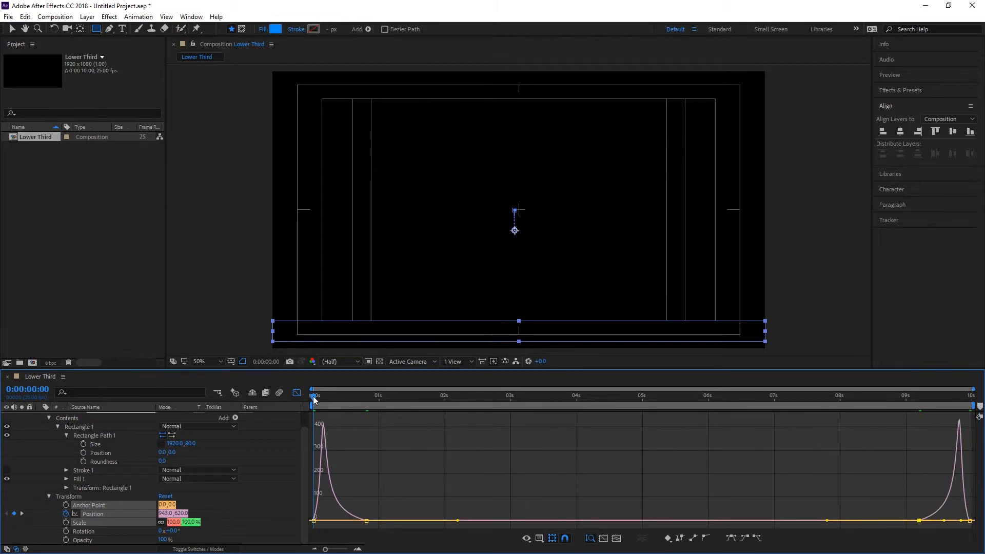
{"action": "key", "text": "space"}
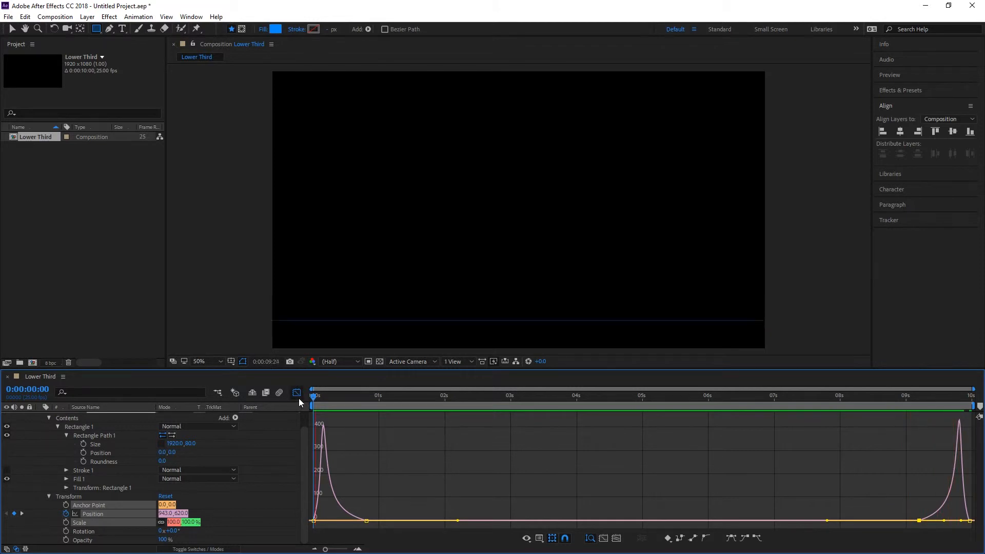
{"action": "key", "text": "space"}
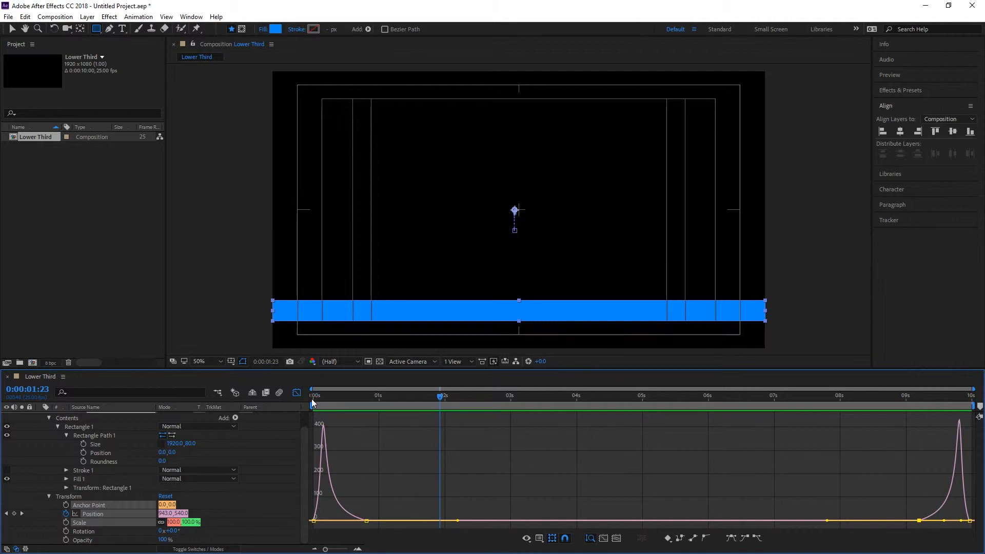
Step: Close the Graph Editor, return to 0:00:00:00 and collapse Shape Layer 1's properties
{"action": "left_click", "coordinate": [296, 392]}
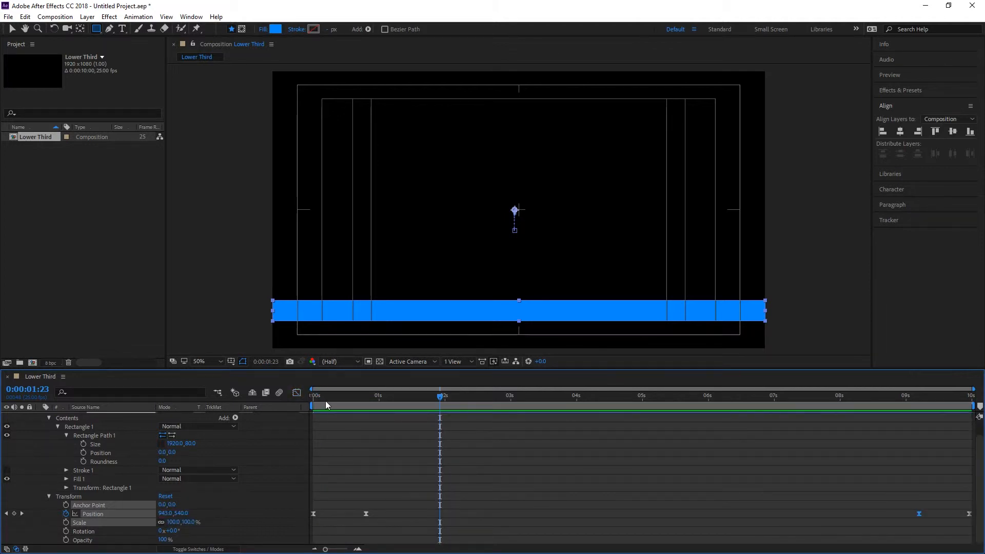
{"action": "left_click", "coordinate": [314, 399]}
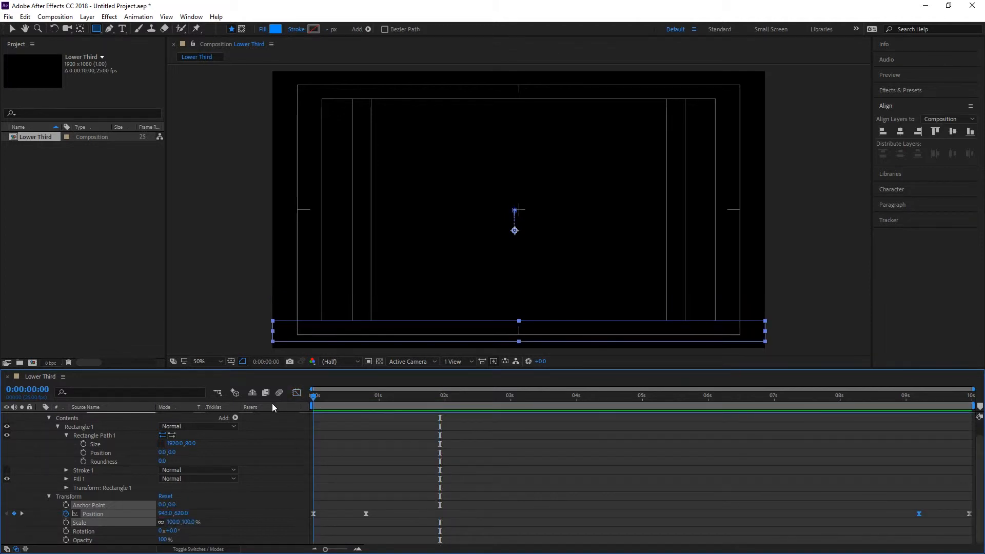
{"action": "scroll", "coordinate": [58, 455], "scroll_direction": "up", "scroll_amount": 2}
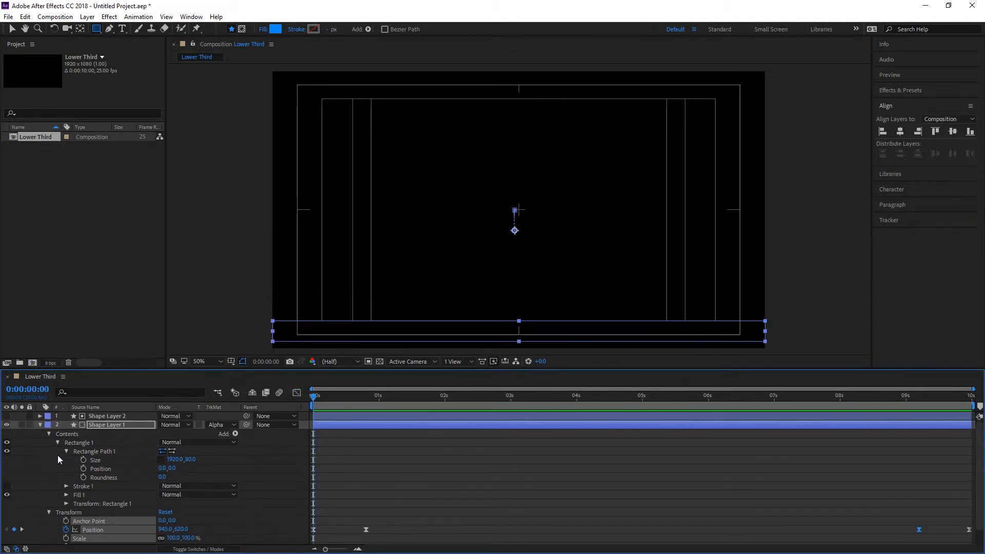
{"action": "left_click", "coordinate": [39, 425]}
{"action": "left_click", "coordinate": [39, 433]}
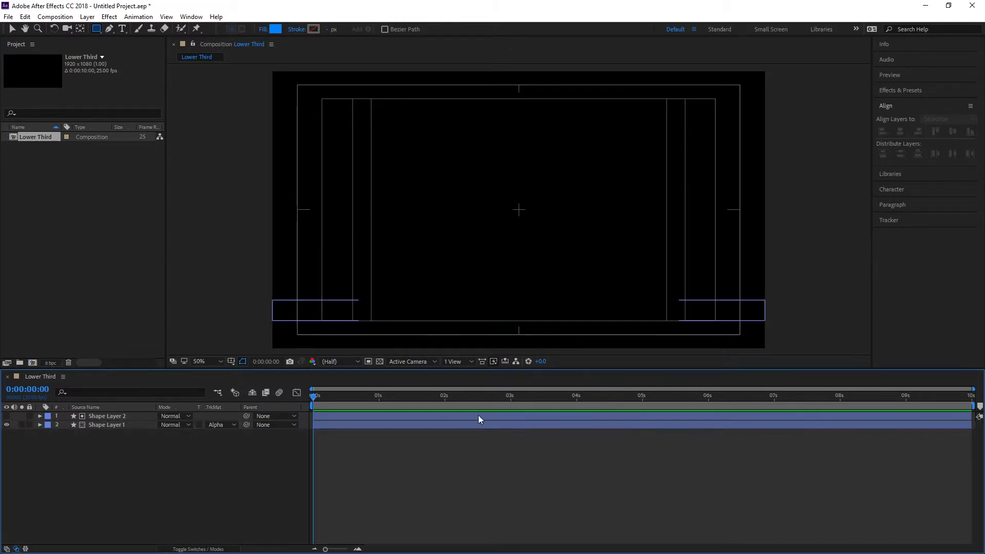
Step: At 0:00:01:16, create a text layer on the blue bar containing the person's full name
{"action": "left_click", "coordinate": [446, 400]}
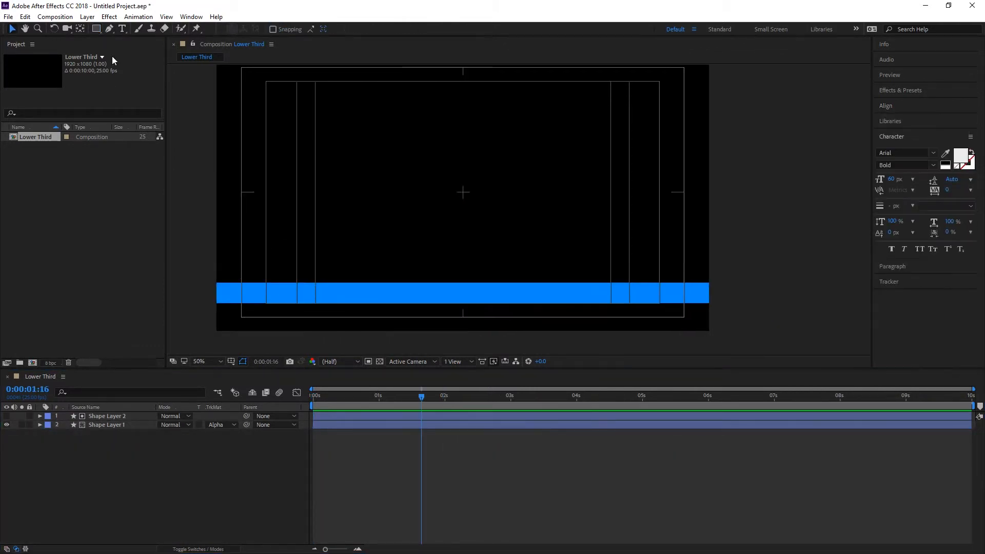
{"action": "left_click", "coordinate": [123, 29]}
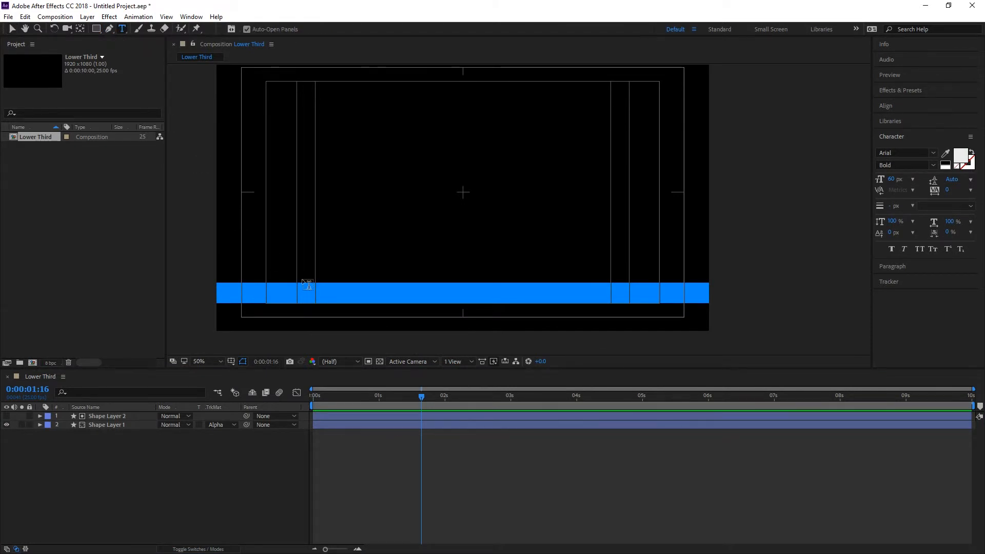
{"action": "left_click", "coordinate": [272, 294]}
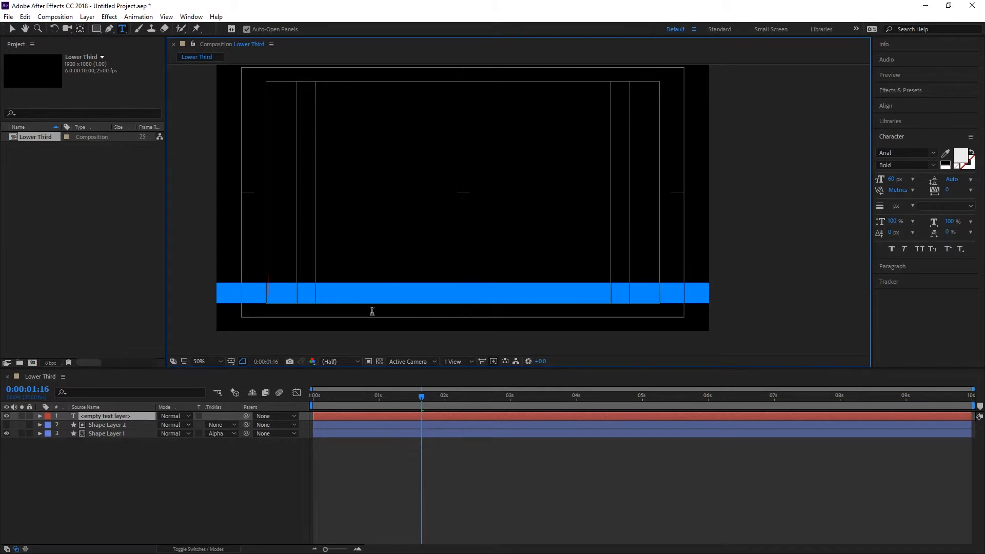
{"action": "type", "text": "Peter Young"}
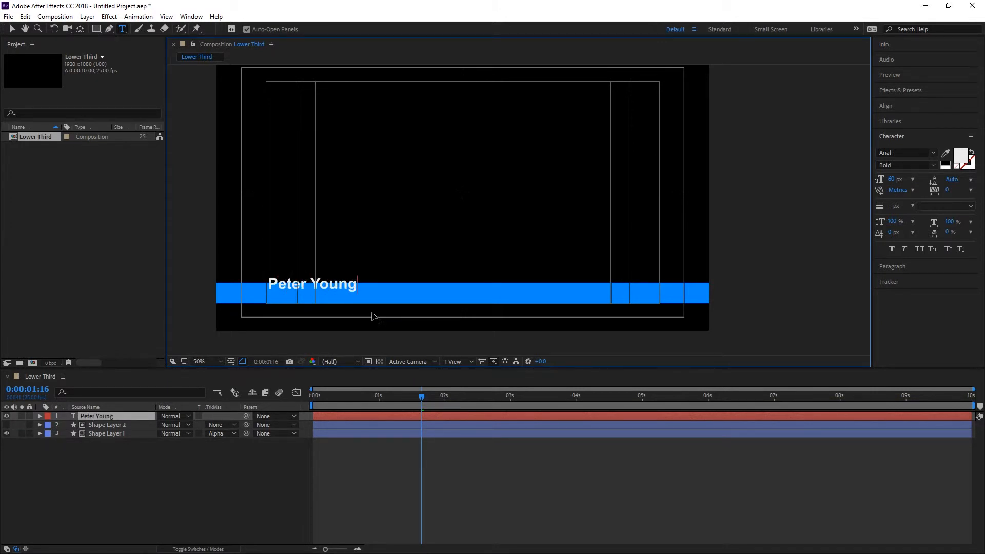
{"action": "left_click", "coordinate": [11, 29]}
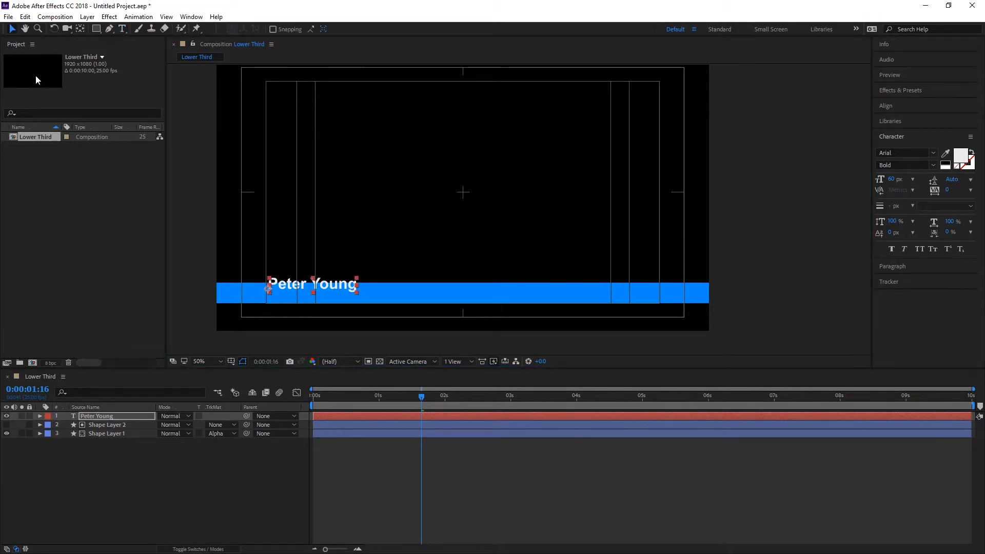
Step: Position the name text inside the blue bar so it starts at the left title-safe line
{"action": "scroll", "coordinate": [278, 298], "scroll_direction": "up", "scroll_amount": 3}
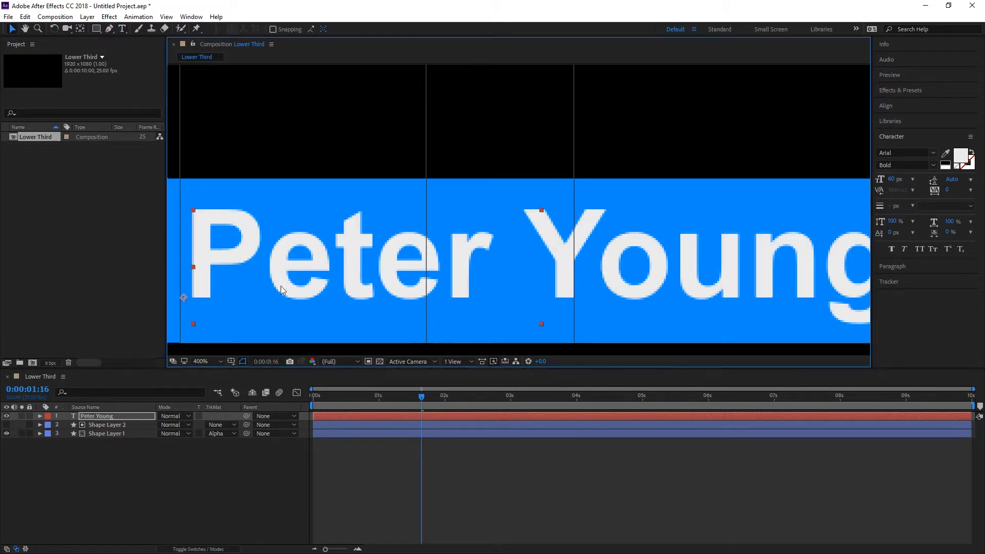
{"action": "left_click_drag", "start_coordinate": [290, 277], "coordinate": [275, 288]}
{"action": "scroll", "coordinate": [276, 280], "scroll_direction": "down", "scroll_amount": 6}
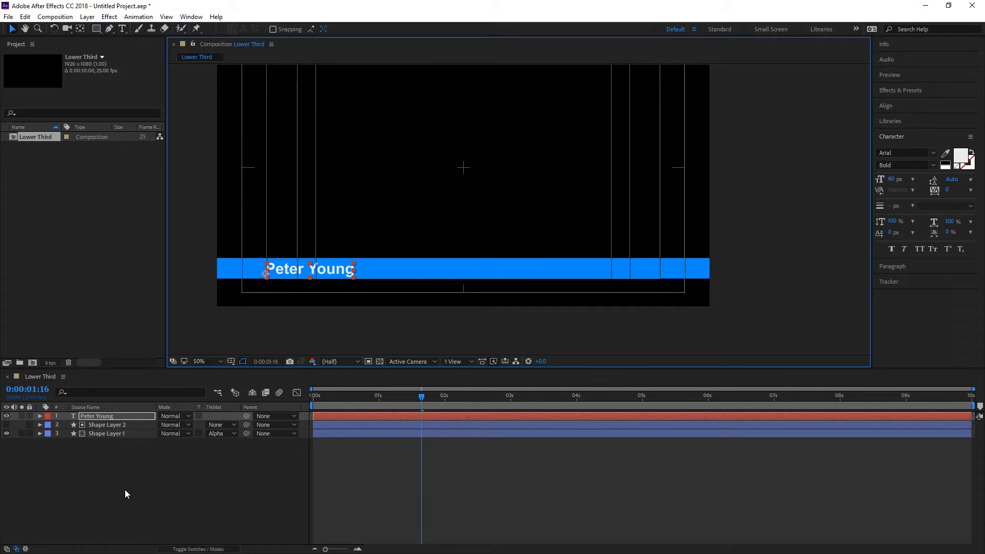
{"action": "left_click", "coordinate": [140, 483]}
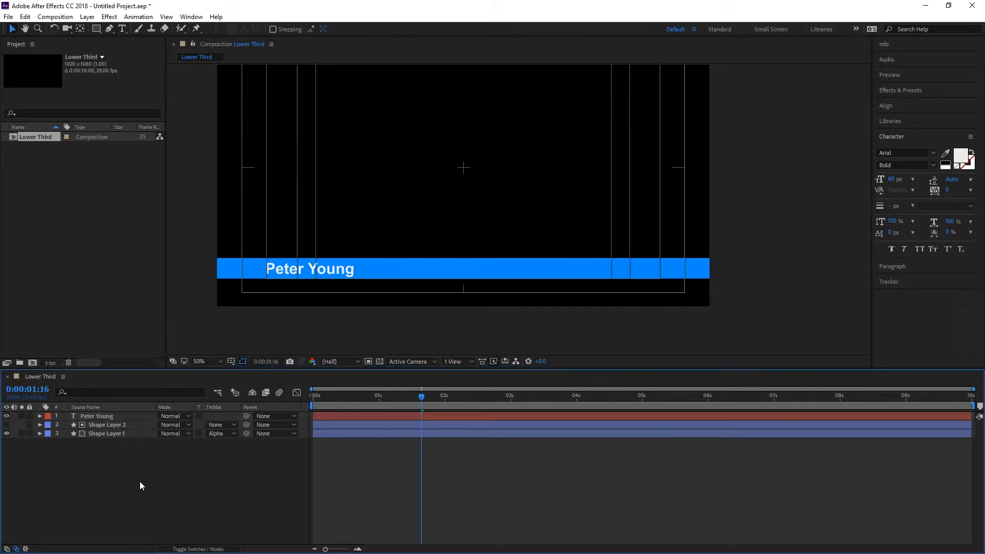
Step: Apply All Caps to the name text layer
{"action": "left_click", "coordinate": [101, 418]}
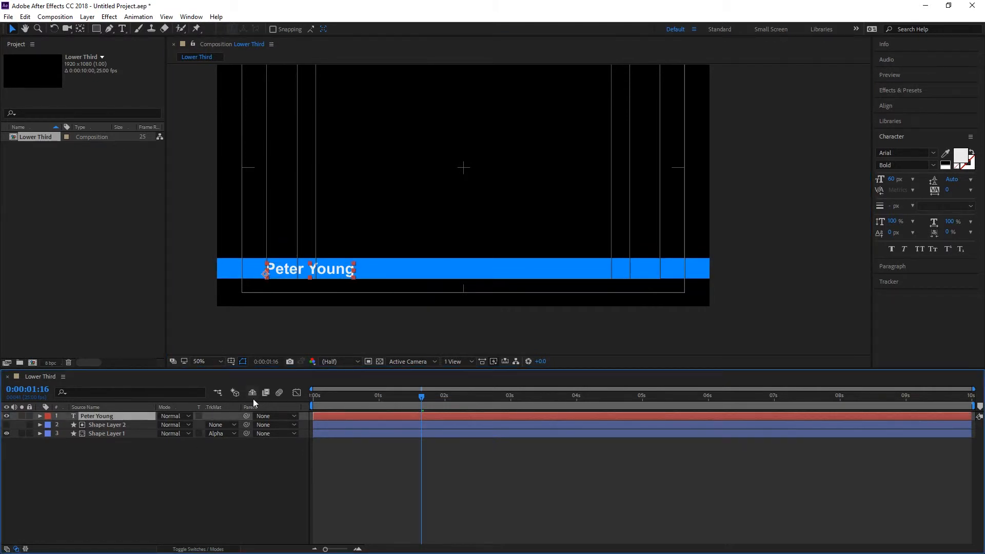
{"action": "left_click", "coordinate": [919, 249]}
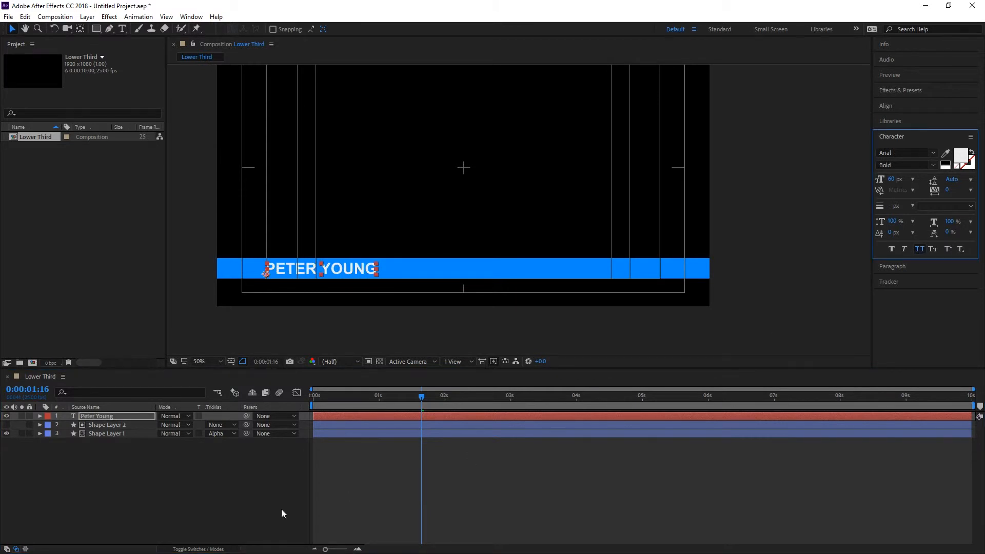
{"action": "left_click", "coordinate": [172, 518]}
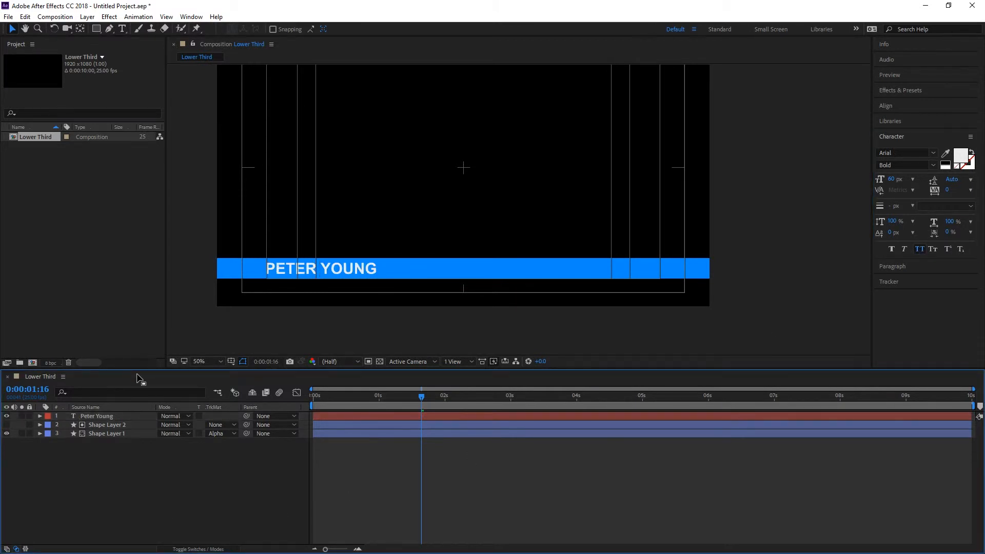
Step: Try the Bell MT font on the name text and return it to Arial Bold
{"action": "left_click", "coordinate": [96, 417]}
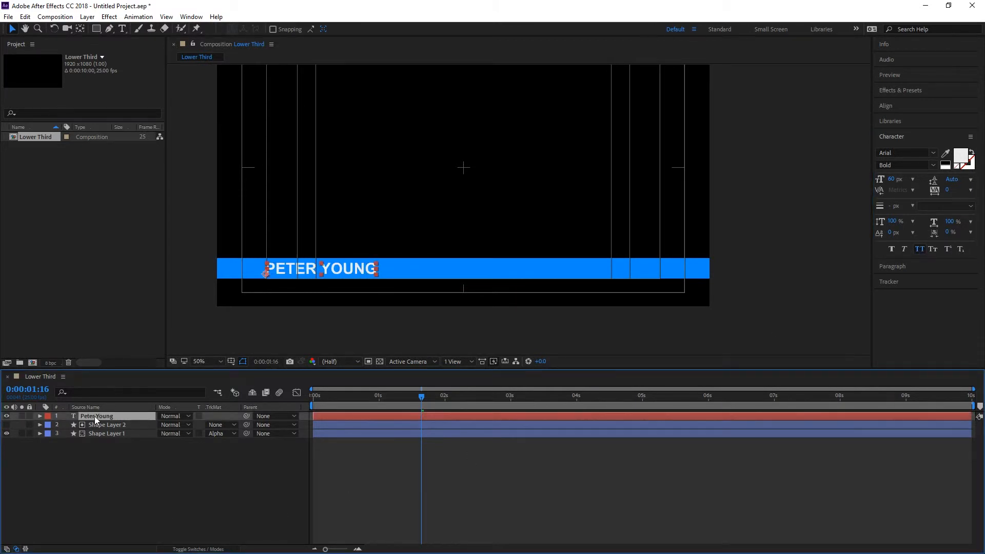
{"action": "left_click", "coordinate": [927, 152]}
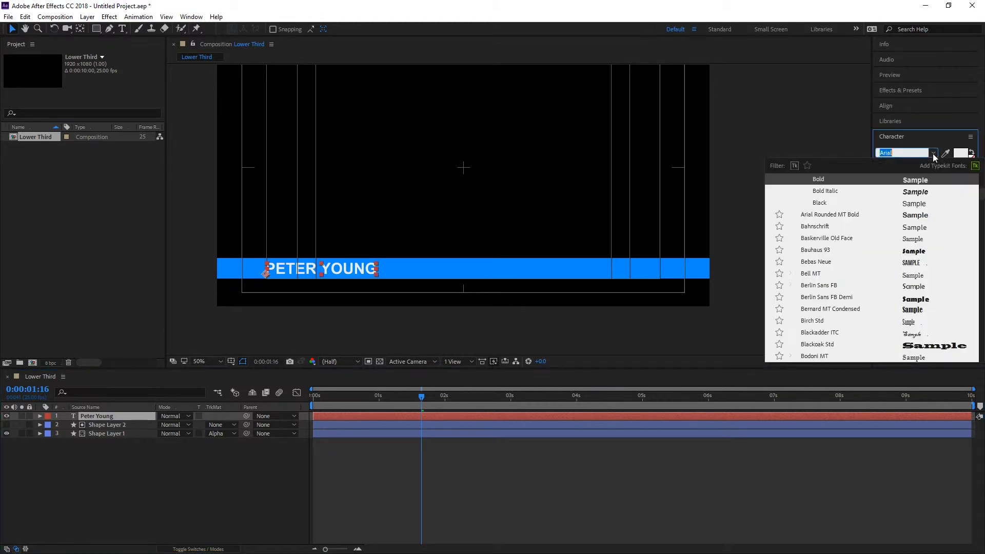
{"action": "left_click", "coordinate": [825, 273]}
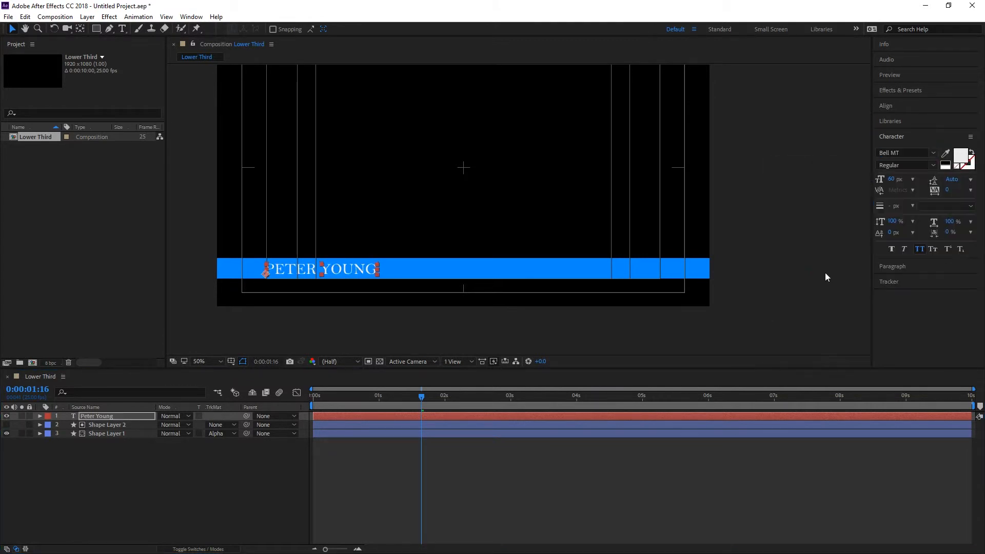
{"action": "left_click", "coordinate": [933, 152]}
{"action": "scroll", "coordinate": [838, 229], "scroll_direction": "up", "scroll_amount": 3}
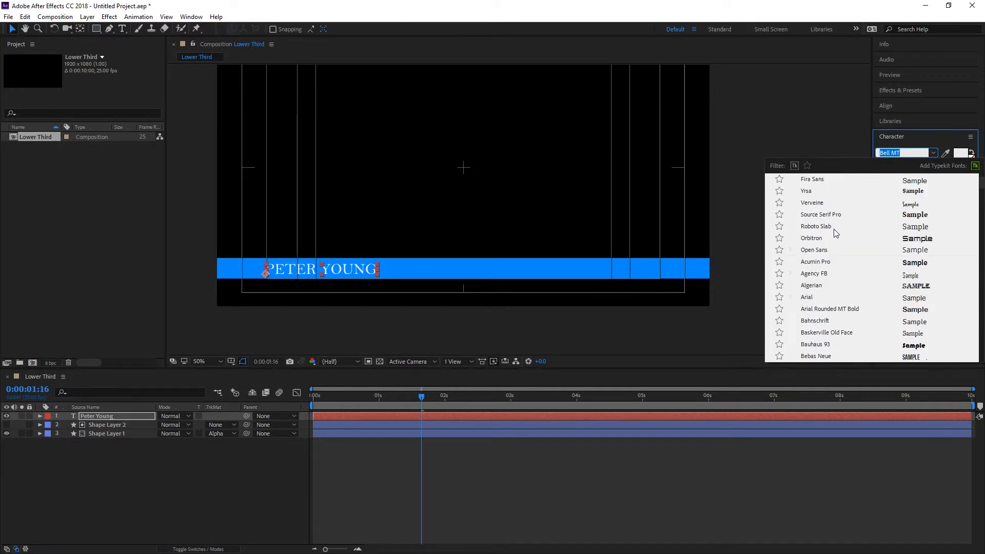
{"action": "left_click", "coordinate": [810, 301]}
{"action": "left_click", "coordinate": [934, 166]}
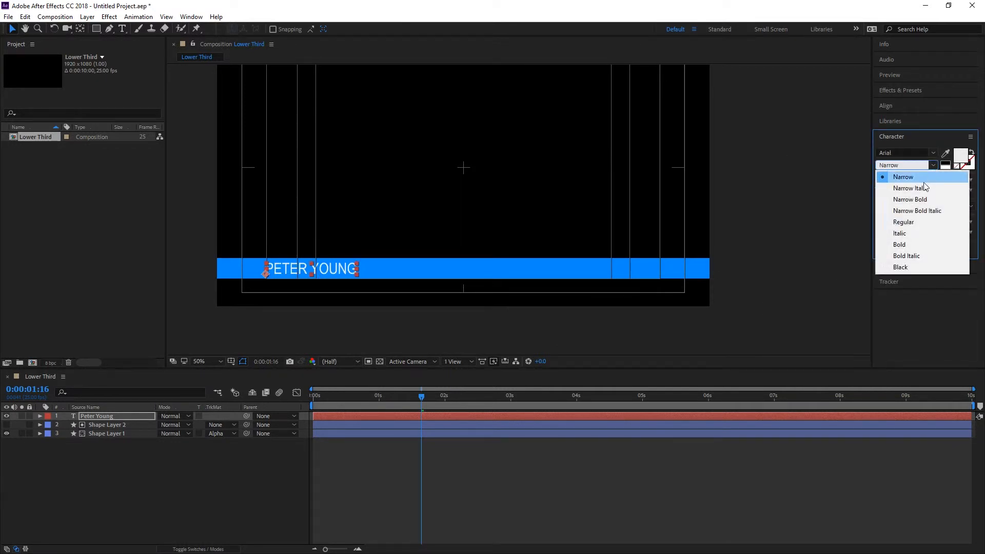
{"action": "left_click", "coordinate": [905, 246]}
Step: Add an Opacity animator to the name text, place the playhead at 0:00:00:20 and set the animator's Opacity to 0 %
{"action": "left_click", "coordinate": [39, 416]}
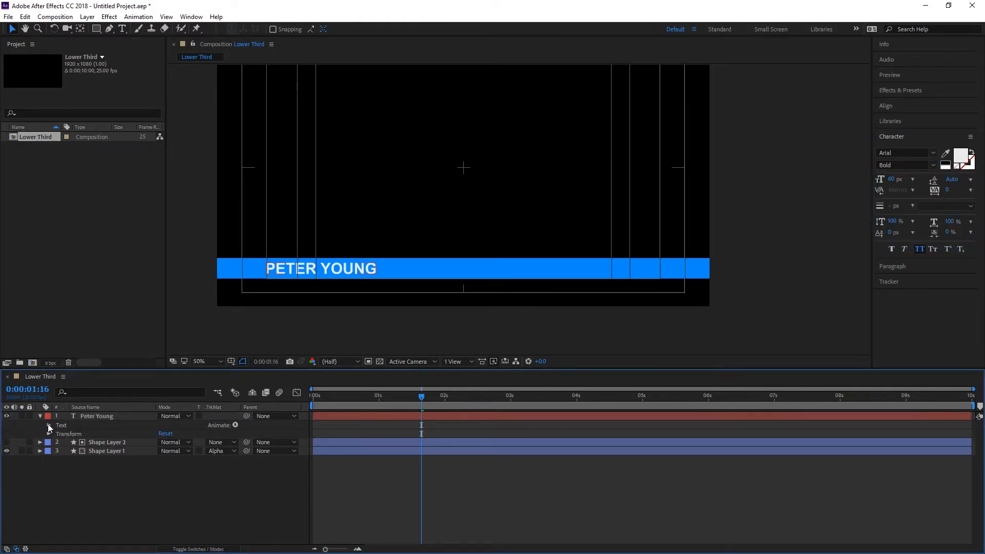
{"action": "left_click", "coordinate": [49, 425]}
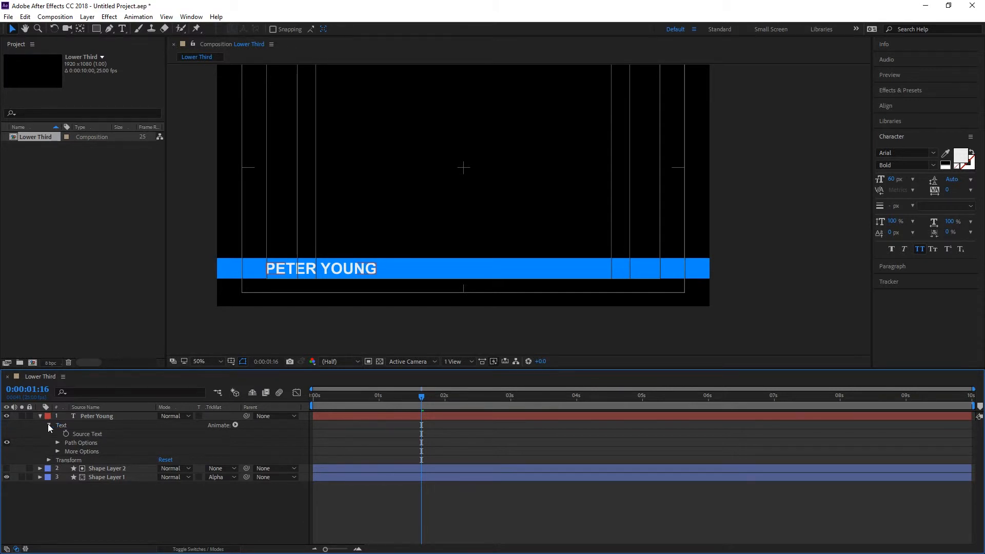
{"action": "left_click", "coordinate": [236, 425]}
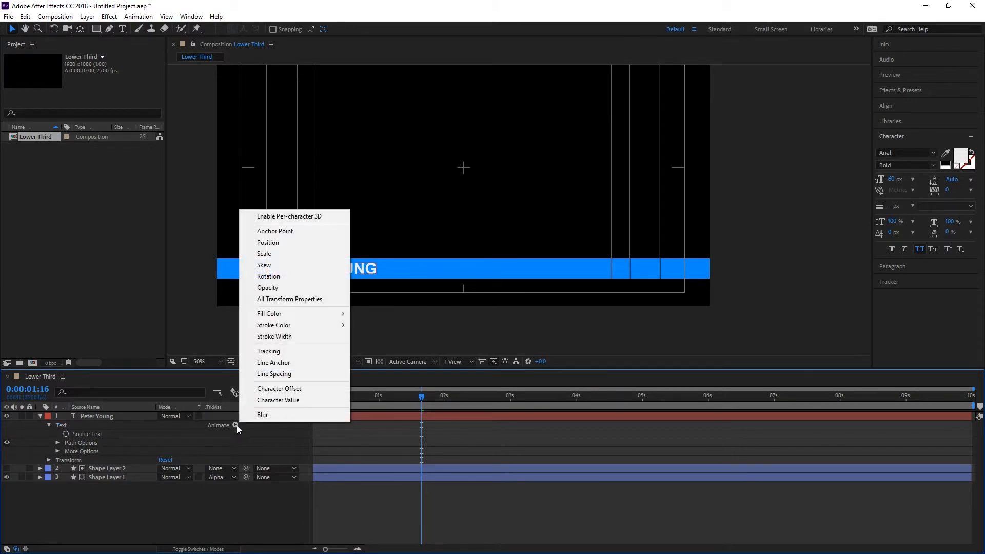
{"action": "left_click", "coordinate": [288, 288]}
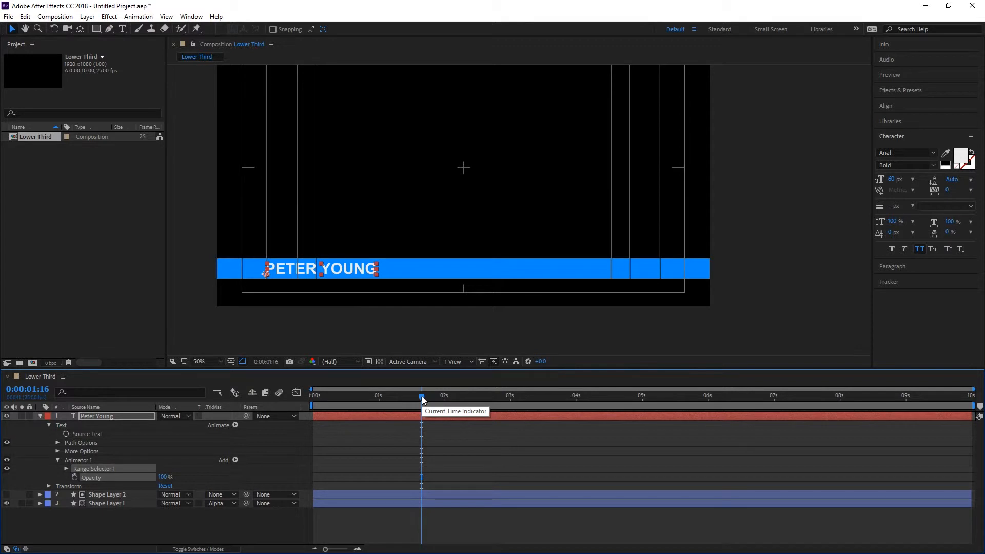
{"action": "left_click_drag", "start_coordinate": [423, 400], "coordinate": [365, 399]}
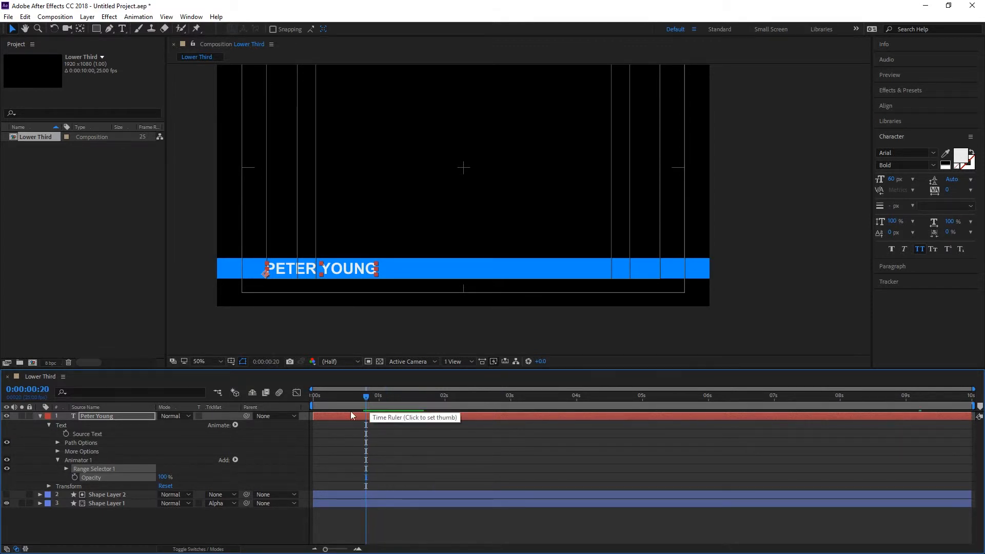
{"action": "left_click_drag", "start_coordinate": [165, 479], "coordinate": [114, 483]}
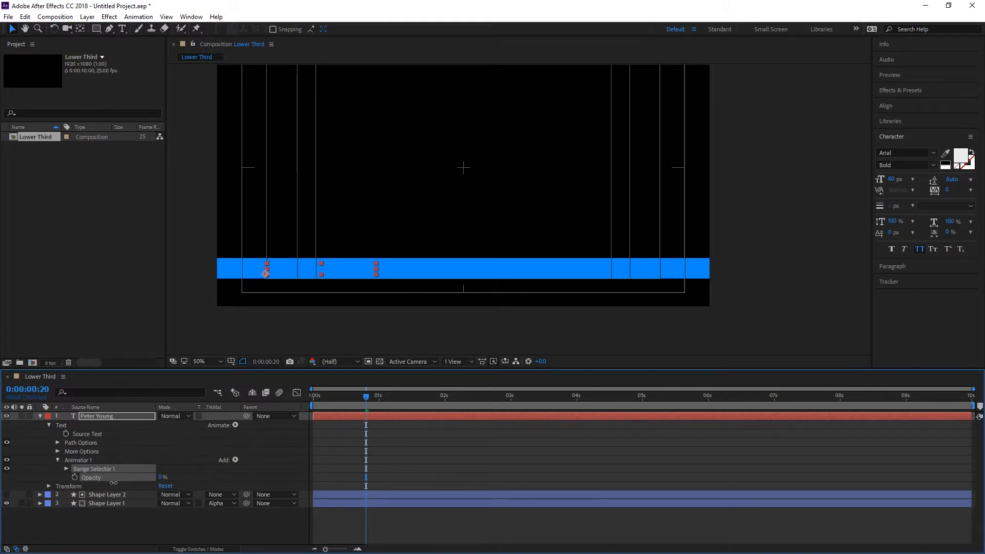
Step: Keyframe Range Selector 1's Start at 0 % at 0:00:00:20 and 100 % at 0:00:01:05
{"action": "left_click", "coordinate": [66, 469]}
{"action": "left_click", "coordinate": [83, 478]}
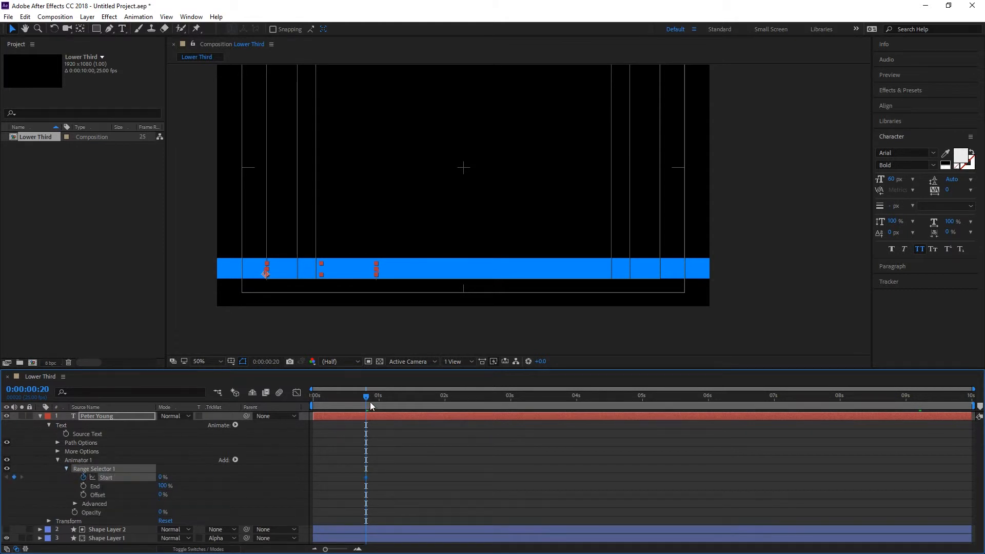
{"action": "left_click_drag", "start_coordinate": [368, 398], "coordinate": [393, 402]}
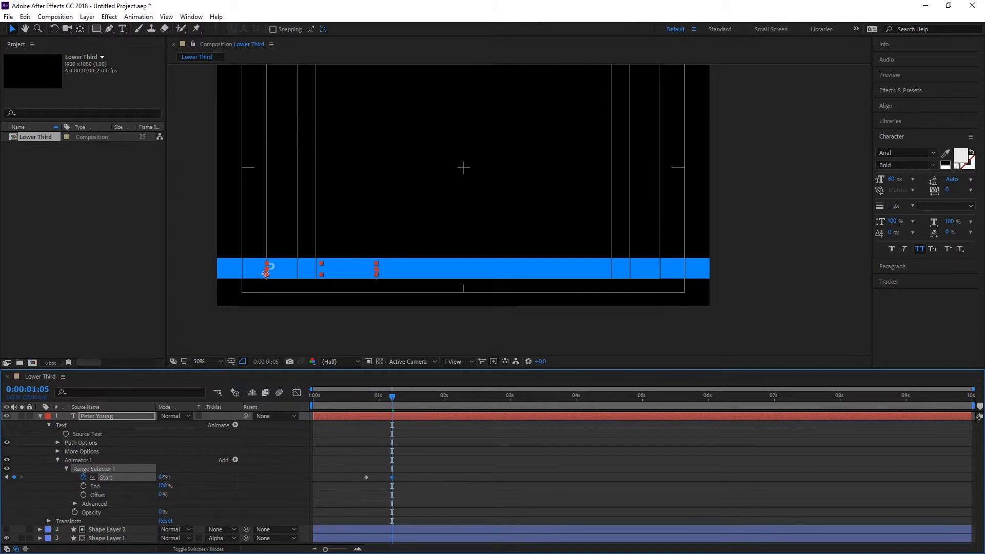
{"action": "left_click_drag", "start_coordinate": [162, 477], "coordinate": [243, 481]}
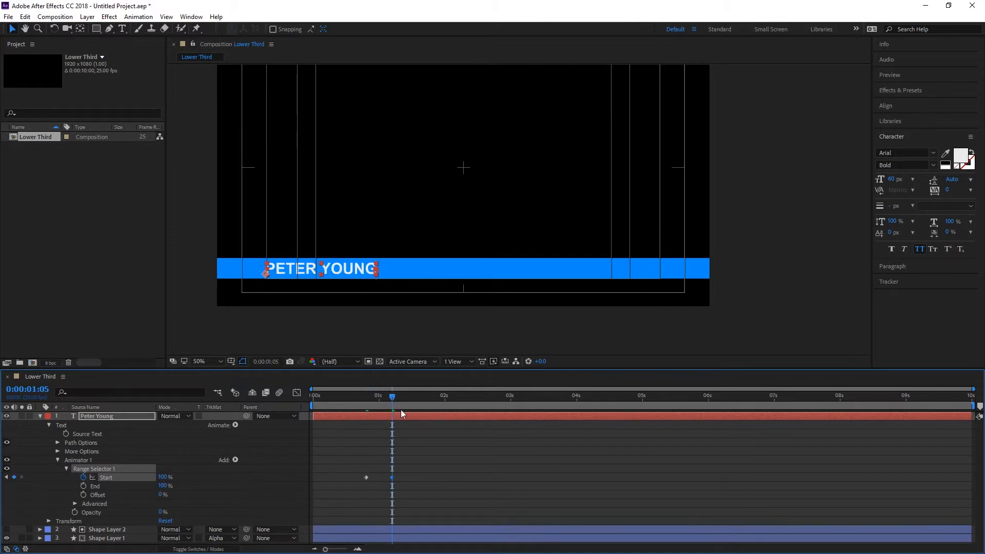
Step: Add Range Selector 1 Start keyframes of 100 % at 0:00:08:20 and 0 % at 0:00:09:05
{"action": "left_click_drag", "start_coordinate": [398, 398], "coordinate": [893, 417]}
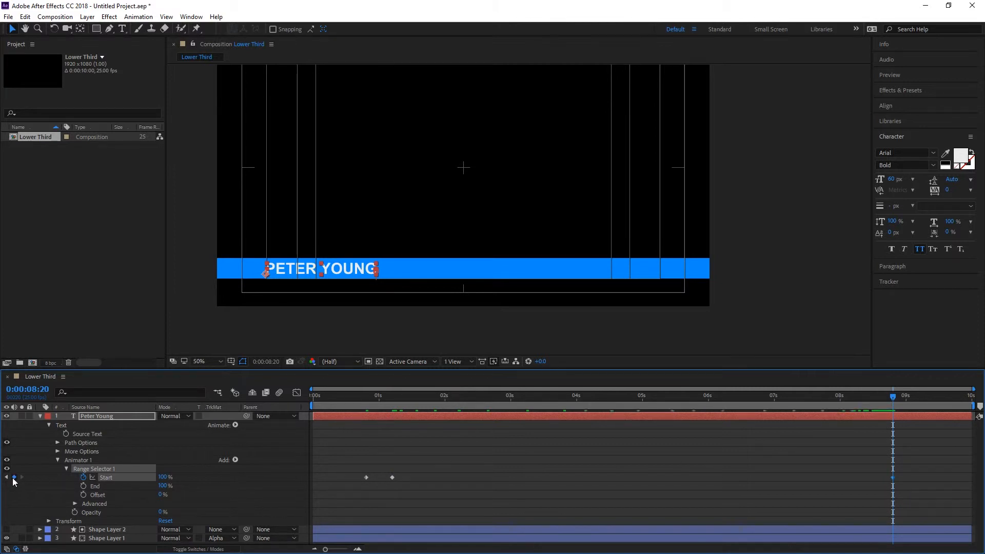
{"action": "left_click_drag", "start_coordinate": [894, 398], "coordinate": [920, 401]}
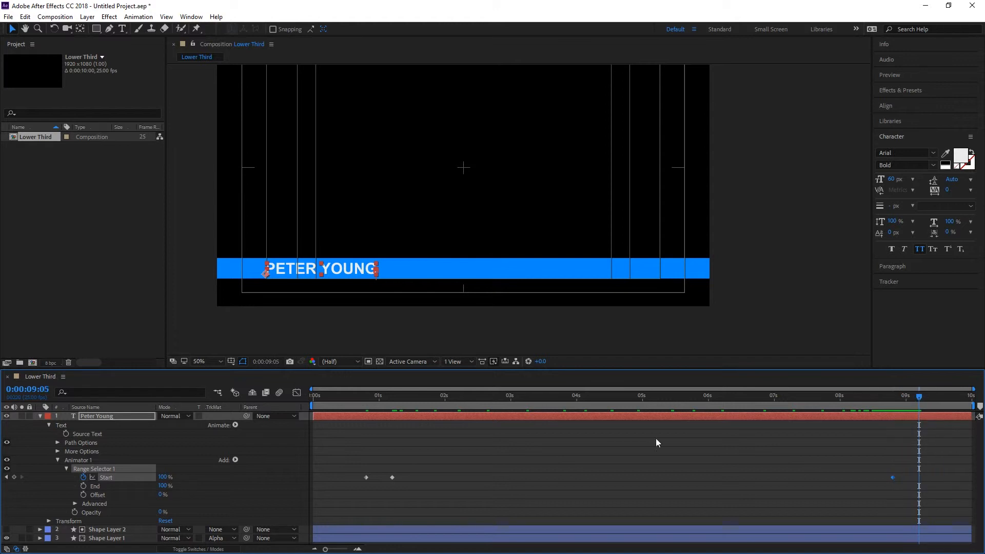
{"action": "left_click_drag", "start_coordinate": [162, 478], "coordinate": [97, 481]}
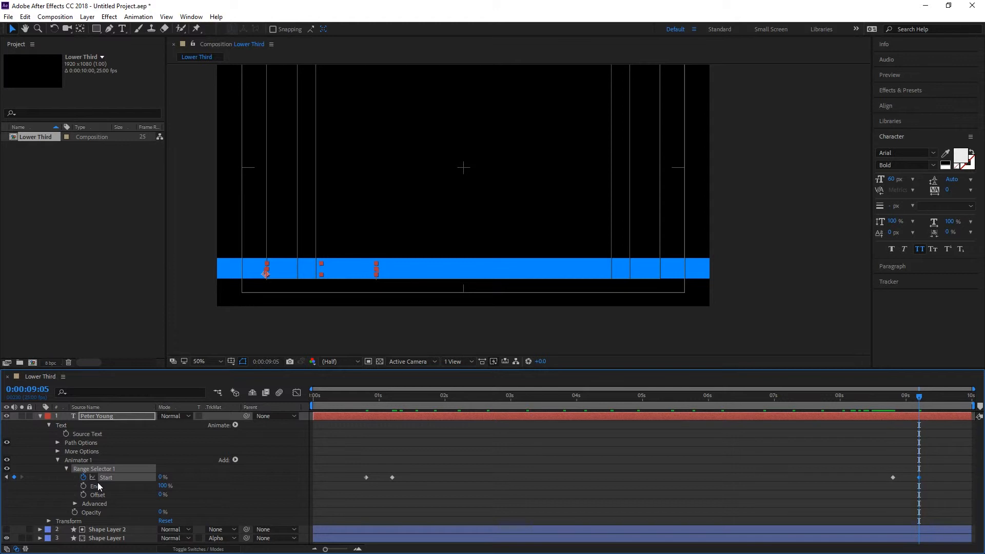
Step: Preview the lower third from 0:00:00:00 to check how the name text appears on the bar
{"action": "left_click_drag", "start_coordinate": [323, 394], "coordinate": [269, 394]}
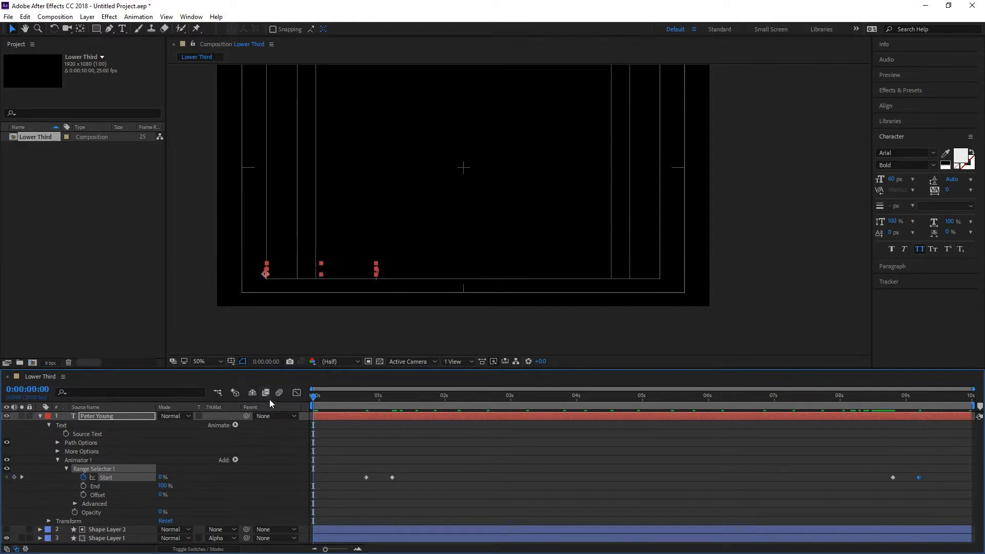
{"action": "key", "text": "space"}
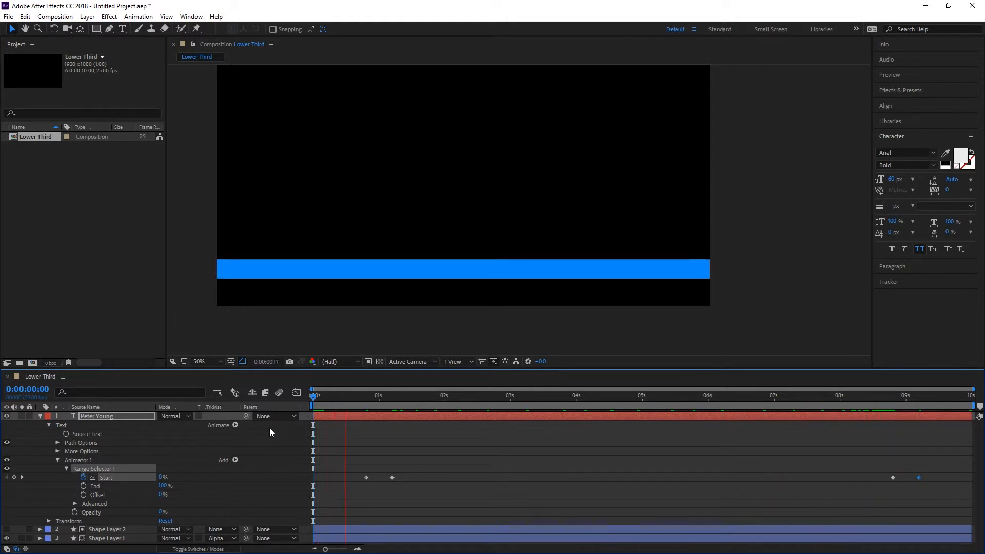
{"action": "key", "text": "space"}
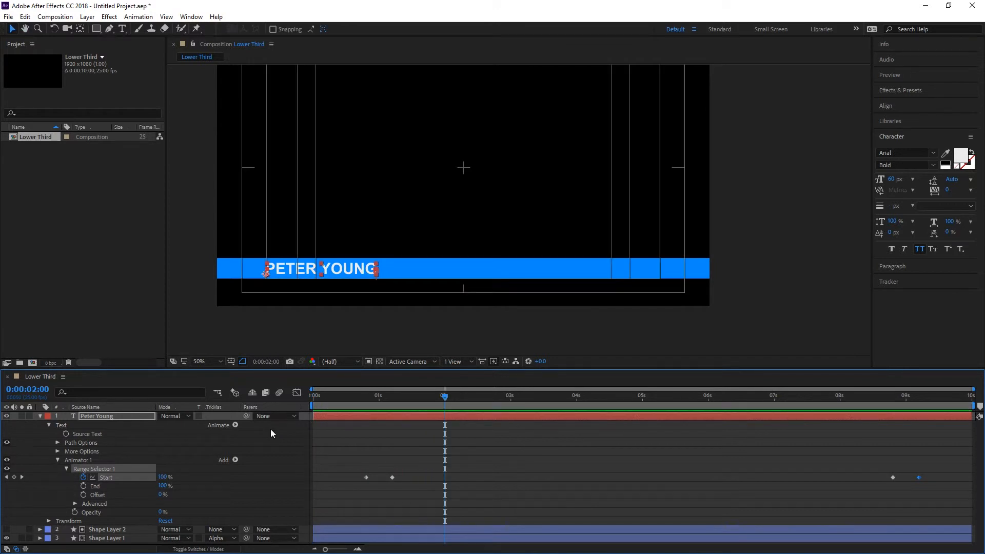
Step: Apply the Generate Fill effect to the name text layer
{"action": "left_click", "coordinate": [40, 416]}
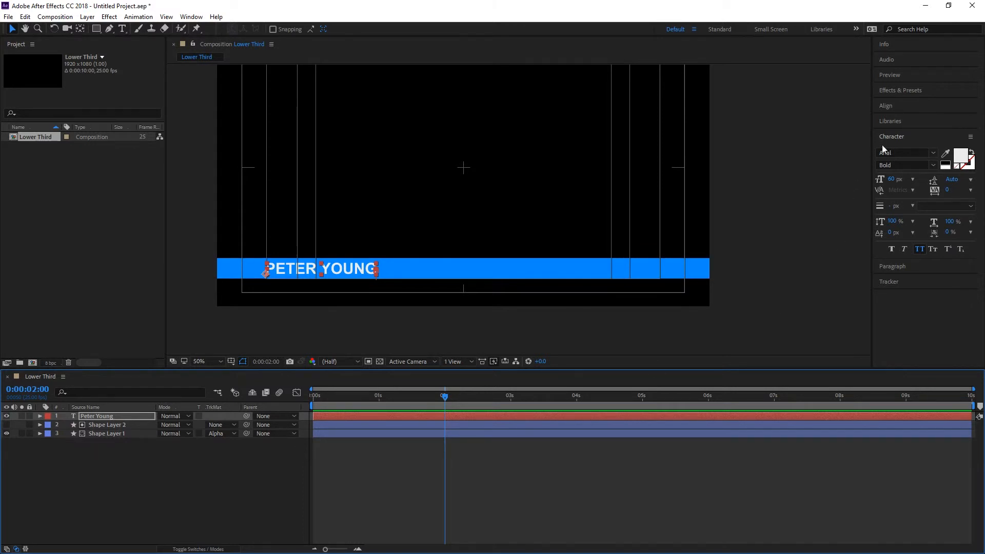
{"action": "left_click", "coordinate": [900, 90]}
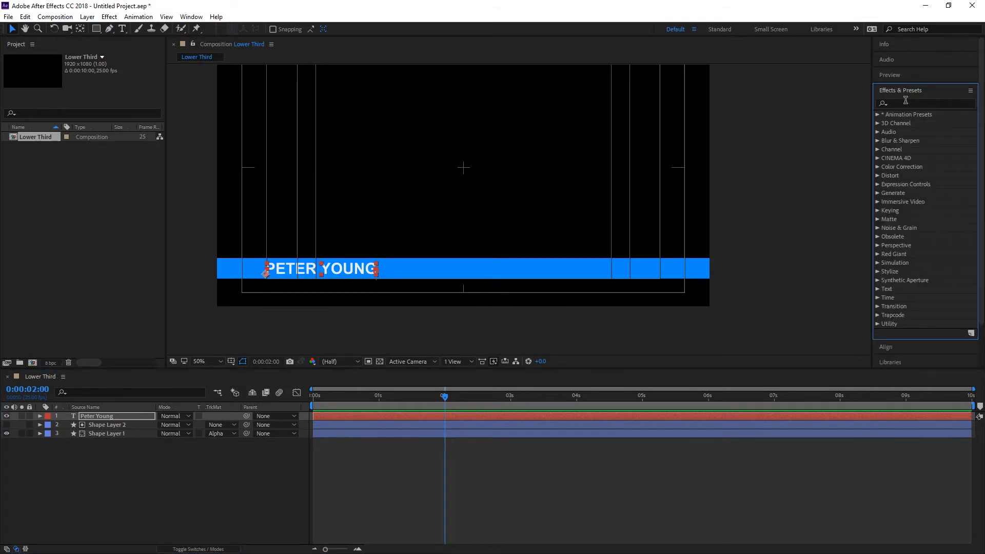
{"action": "left_click", "coordinate": [909, 103]}
{"action": "type", "text": "fill"}
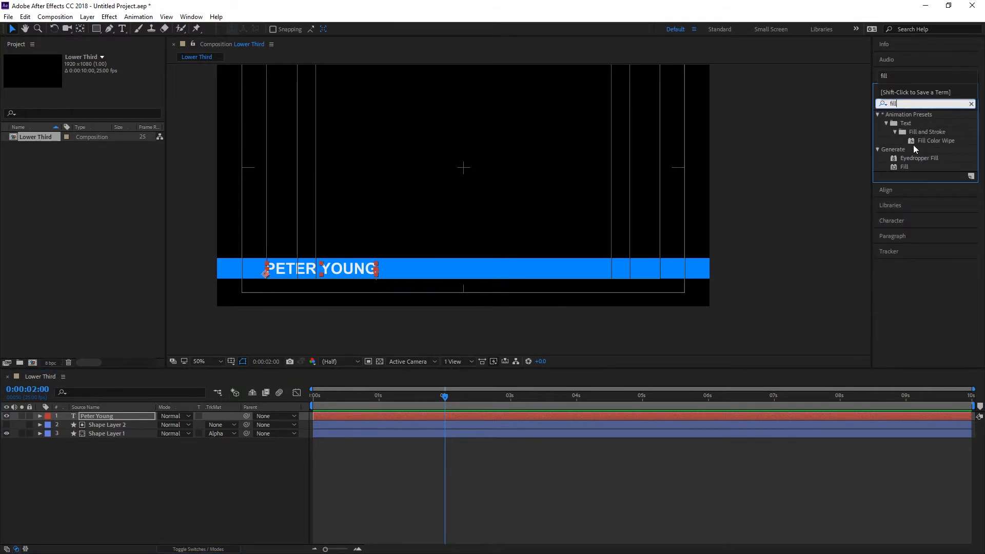
{"action": "left_click_drag", "start_coordinate": [907, 165], "coordinate": [94, 419]}
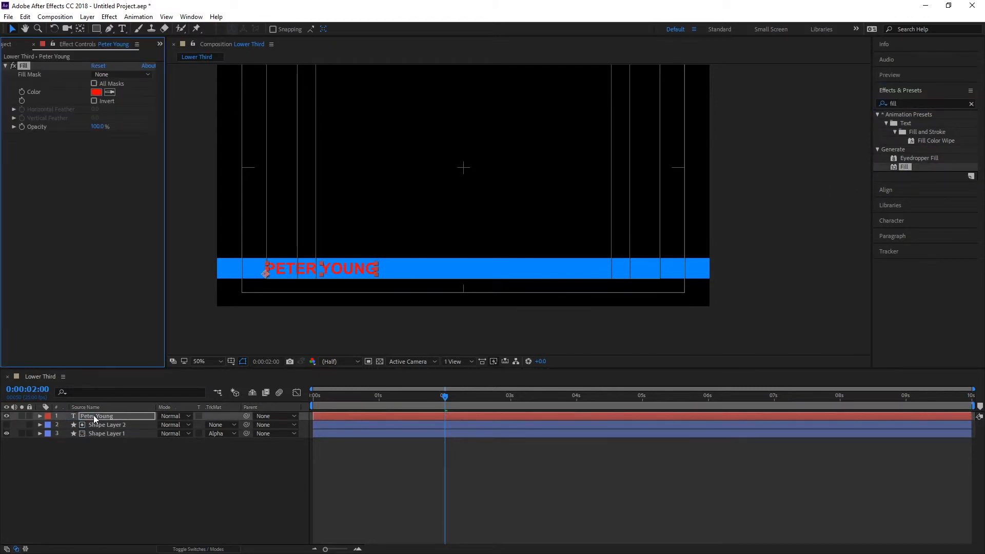
Step: Set the Fill effect's color on the name text to white, FFFFFF
{"action": "left_click", "coordinate": [97, 90]}
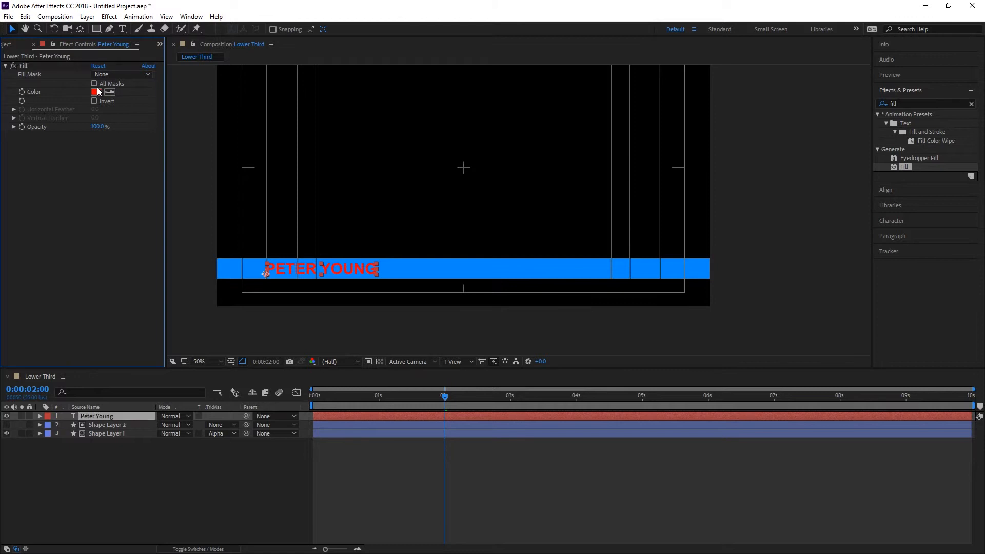
{"action": "left_click", "coordinate": [98, 92]}
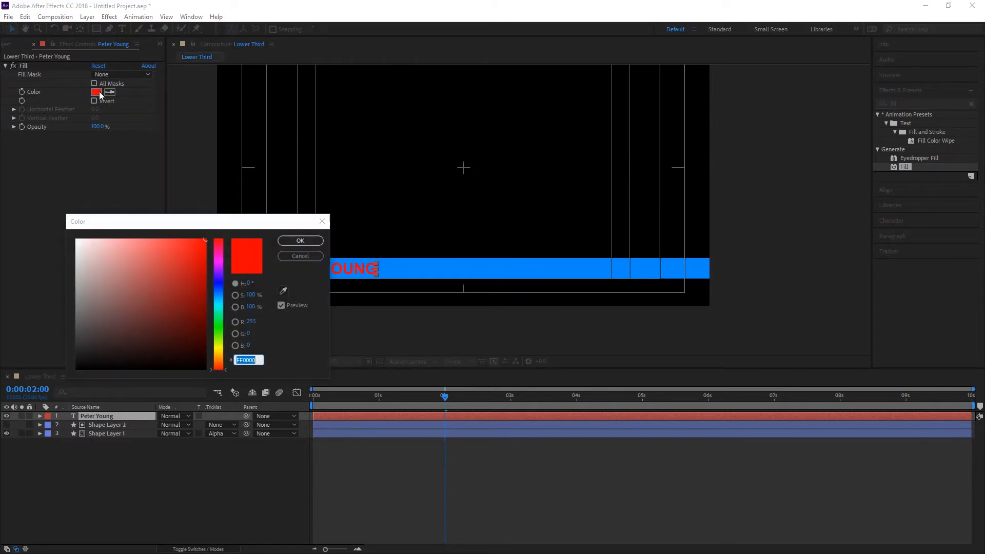
{"action": "left_click_drag", "start_coordinate": [85, 261], "coordinate": [51, 196]}
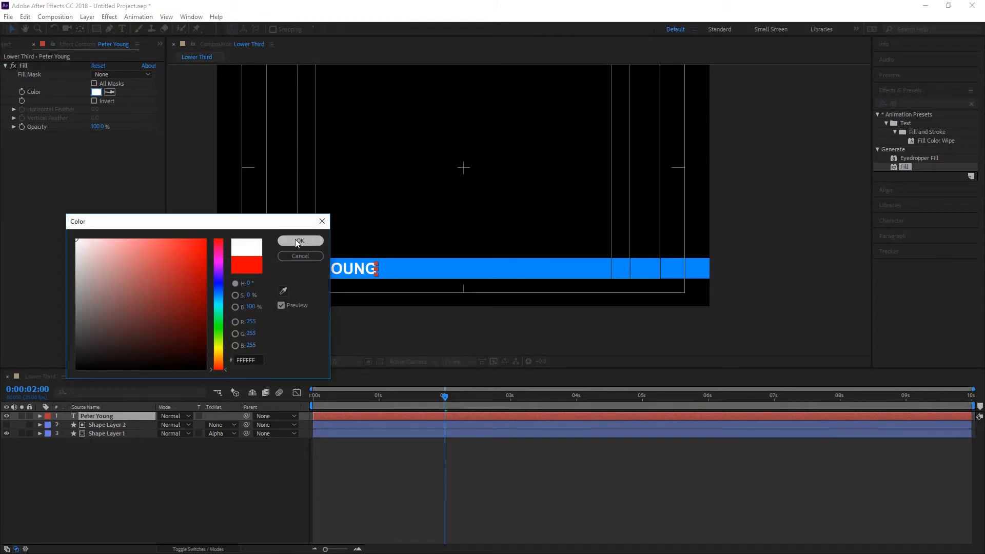
{"action": "left_click", "coordinate": [295, 240]}
{"action": "left_click", "coordinate": [192, 319]}
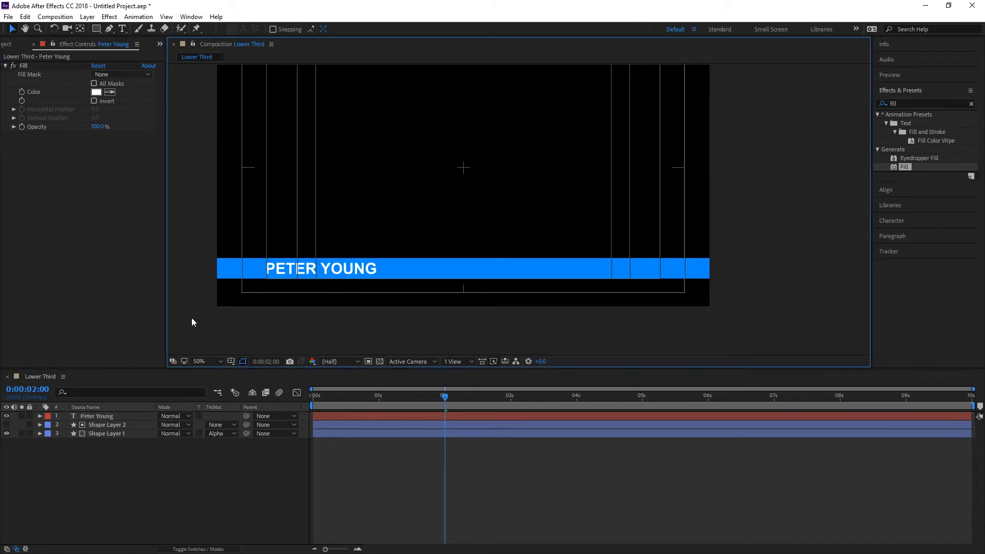
Step: Switch to the Essential Graphics workspace, set Lower Third as the master composition and name the template "Animated Lower Third"
{"action": "left_click", "coordinate": [856, 29]}
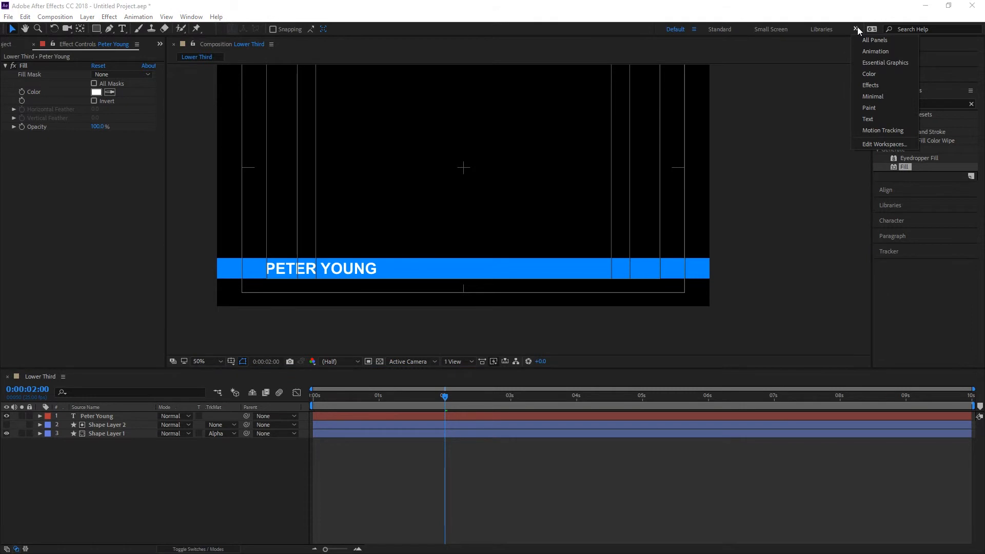
{"action": "left_click", "coordinate": [864, 62]}
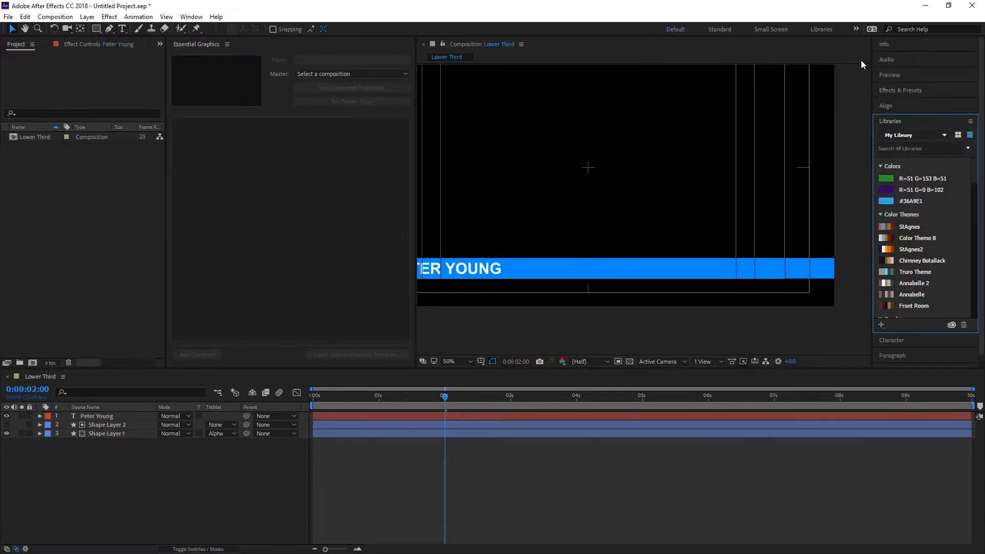
{"action": "left_click", "coordinate": [402, 75]}
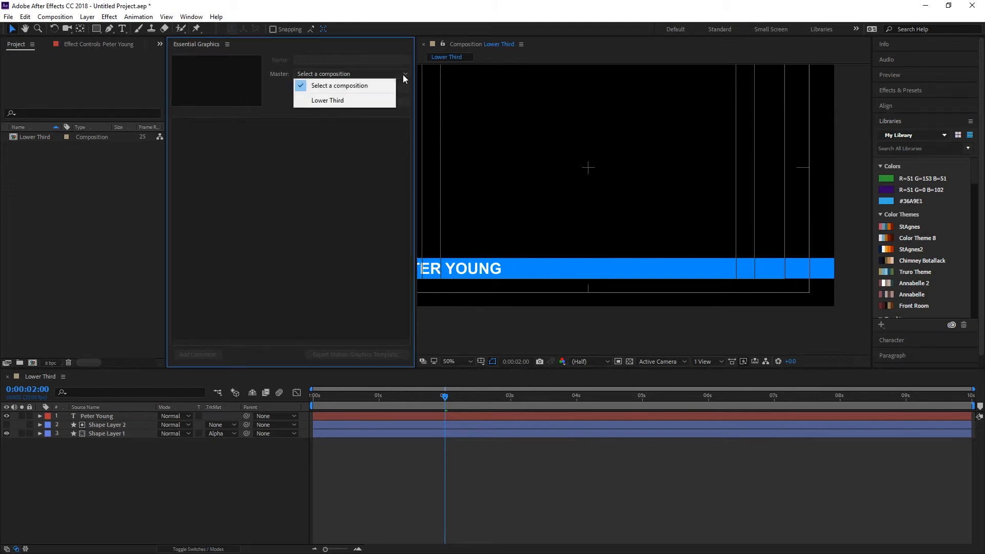
{"action": "left_click", "coordinate": [356, 101]}
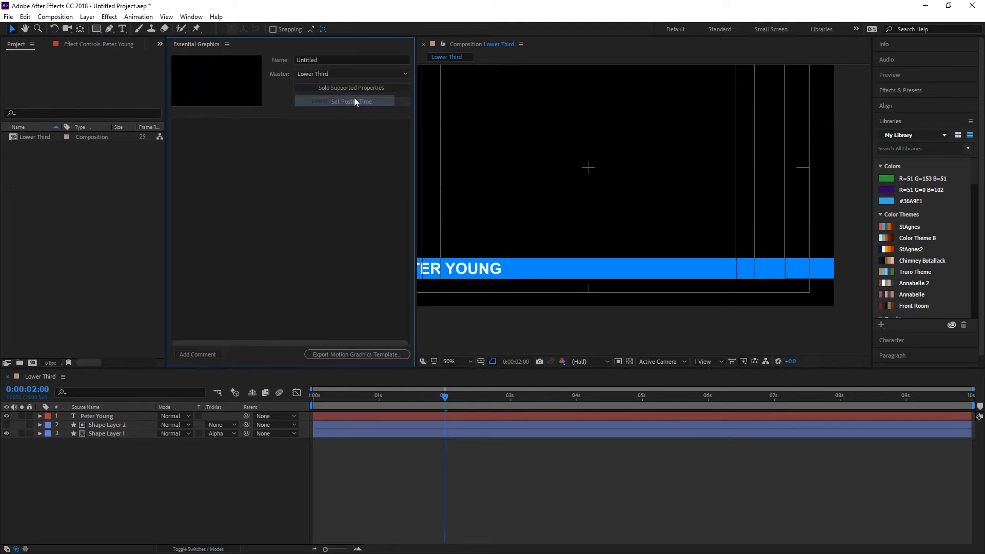
{"action": "left_click", "coordinate": [320, 59]}
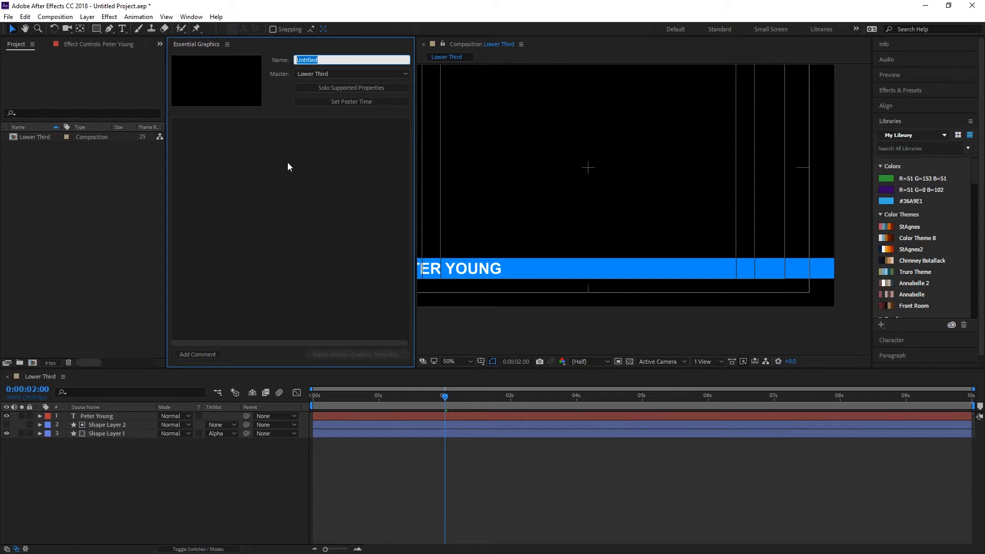
{"action": "type", "text": "Animated Lower Third"}
{"action": "left_click", "coordinate": [231, 165]}
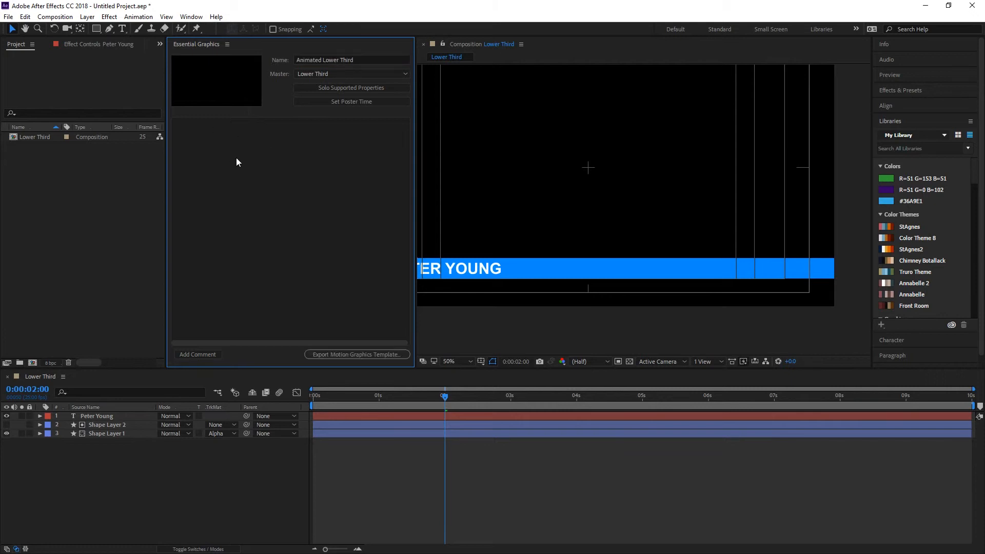
Step: Solo the supported properties, add the text layer's Source Text to the template and set its content to "Your Text"
{"action": "left_click", "coordinate": [334, 90]}
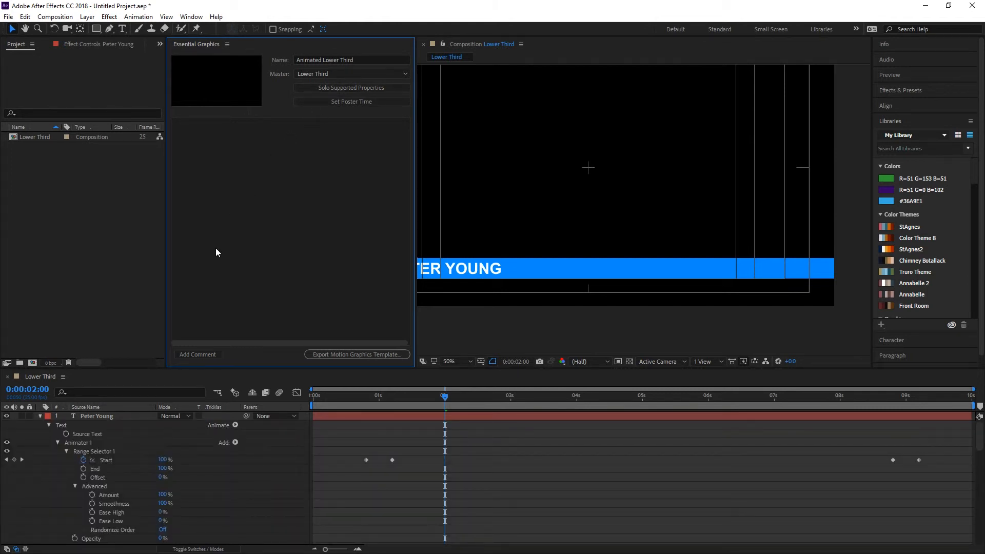
{"action": "left_click_drag", "start_coordinate": [85, 435], "coordinate": [251, 194]}
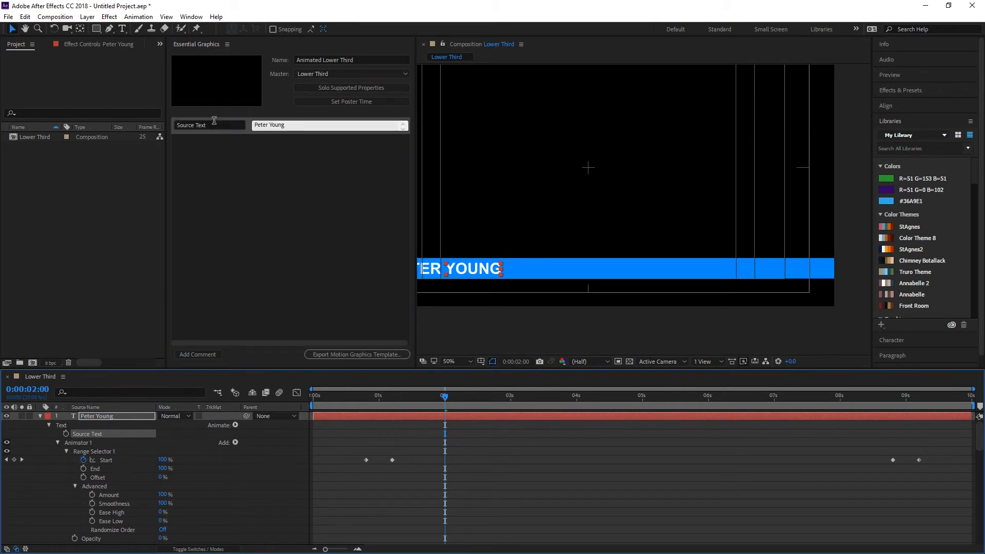
{"action": "left_click", "coordinate": [295, 125]}
{"action": "type", "text": "Your Text"}
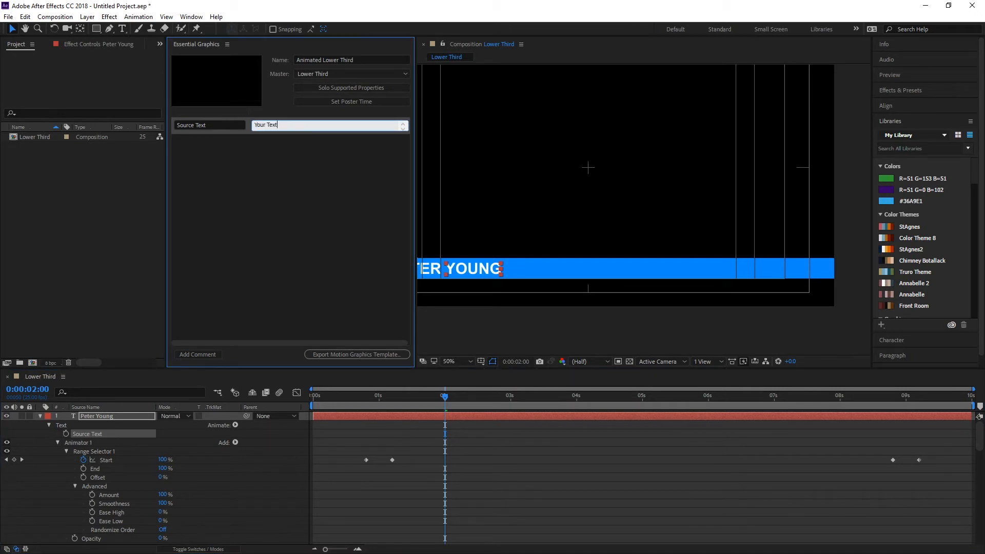
{"action": "key", "text": "Return"}
Step: Add the text layer's Fill effect Color to the template and label it "Text Color"
{"action": "scroll", "coordinate": [133, 467], "scroll_direction": "down", "scroll_amount": 3}
{"action": "scroll", "coordinate": [135, 467], "scroll_direction": "down", "scroll_amount": 1}
{"action": "scroll", "coordinate": [132, 462], "scroll_direction": "down", "scroll_amount": 5}
{"action": "scroll", "coordinate": [132, 462], "scroll_direction": "up", "scroll_amount": 6}
{"action": "scroll", "coordinate": [133, 465], "scroll_direction": "down", "scroll_amount": 1}
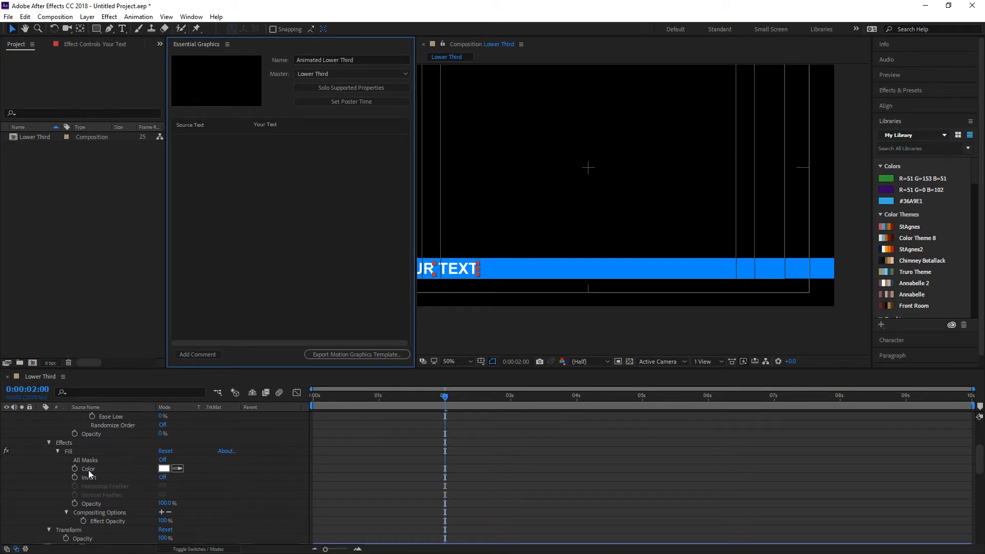
{"action": "left_click_drag", "start_coordinate": [88, 473], "coordinate": [258, 177]}
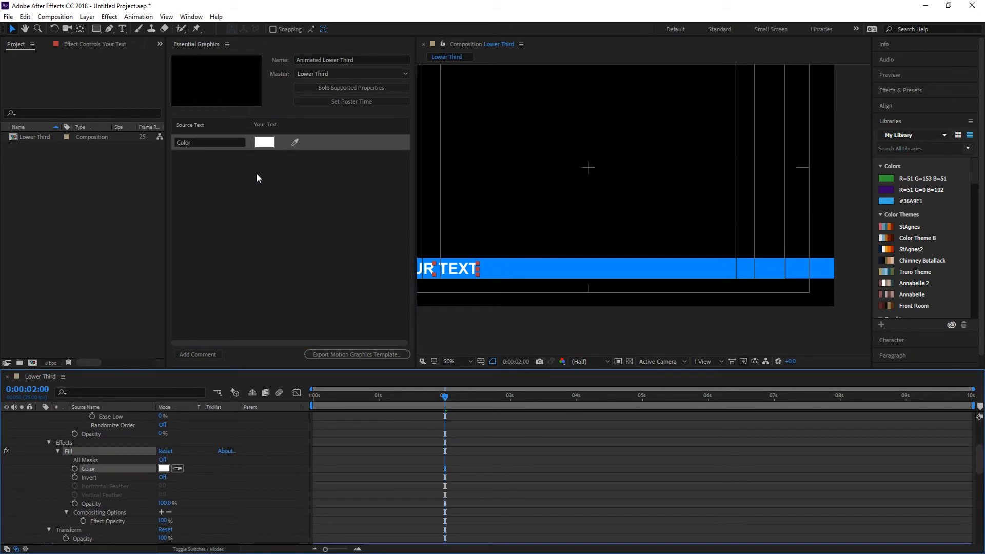
{"action": "left_click", "coordinate": [233, 147]}
{"action": "type", "text": "Te"}
{"action": "type", "text": "C"}
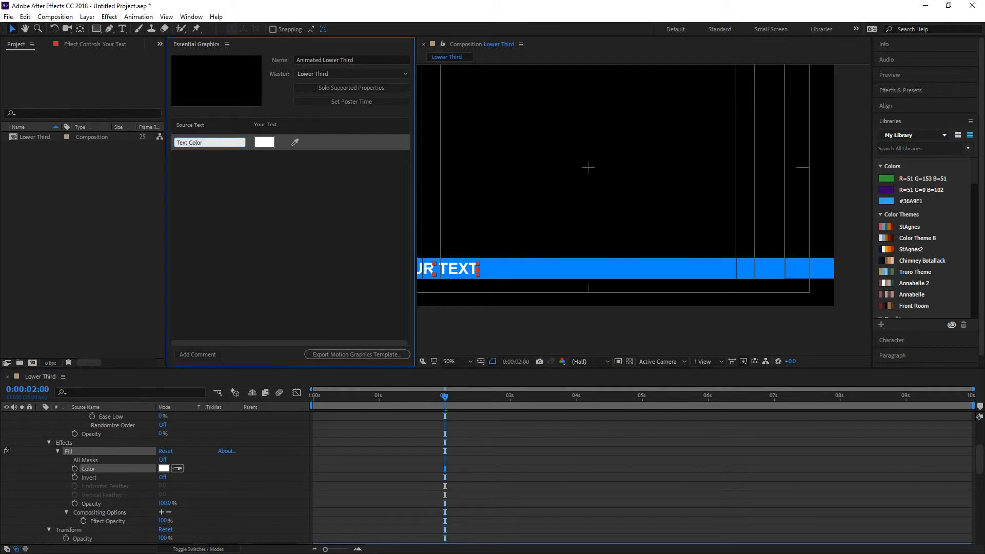
{"action": "left_click", "coordinate": [282, 189]}
Step: Add Shape Layer 1's Fill 1 Color to the template and label it "Lower Third BG Color"
{"action": "scroll", "coordinate": [145, 525], "scroll_direction": "down", "scroll_amount": 1}
{"action": "scroll", "coordinate": [146, 525], "scroll_direction": "down", "scroll_amount": 4}
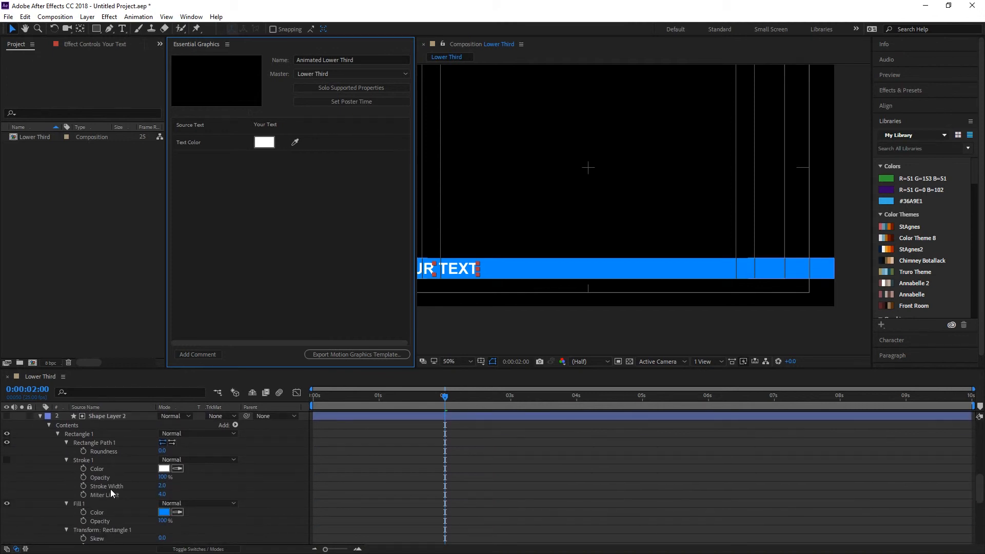
{"action": "scroll", "coordinate": [111, 492], "scroll_direction": "up", "scroll_amount": 4}
{"action": "scroll", "coordinate": [111, 491], "scroll_direction": "down", "scroll_amount": 5}
{"action": "left_click_drag", "start_coordinate": [109, 489], "coordinate": [209, 230]}
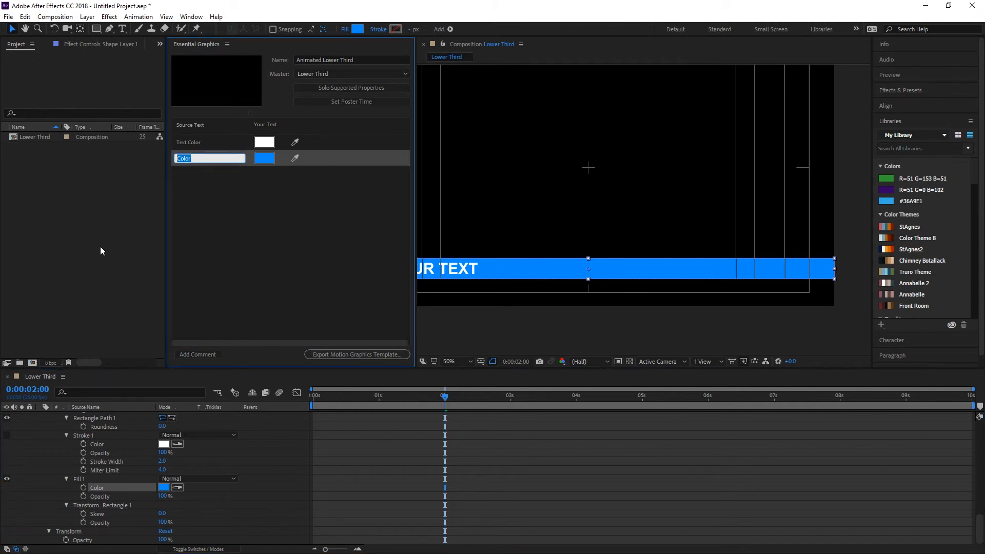
{"action": "type", "text": "Lower Third BG Color"}
{"action": "key", "text": "Return"}
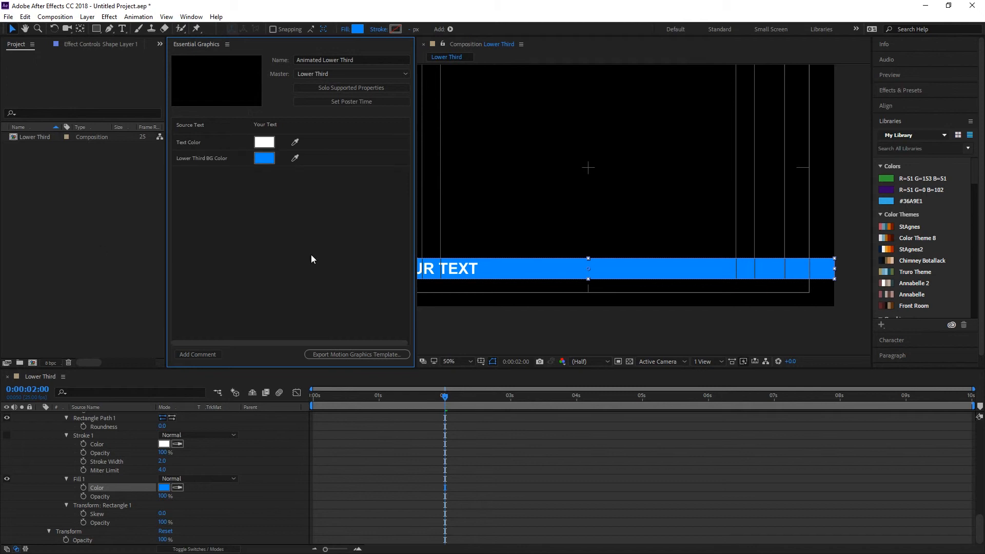
Step: Start exporting the motion graphics template and save the project as "Lower Third Template" in the 0003 - Creating Lower Third folder
{"action": "left_click", "coordinate": [339, 355]}
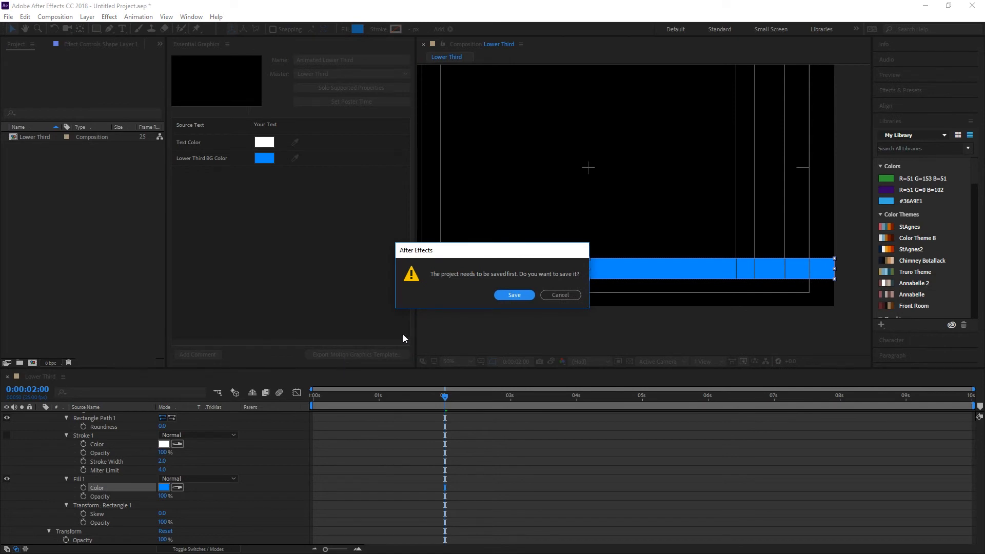
{"action": "left_click", "coordinate": [513, 295]}
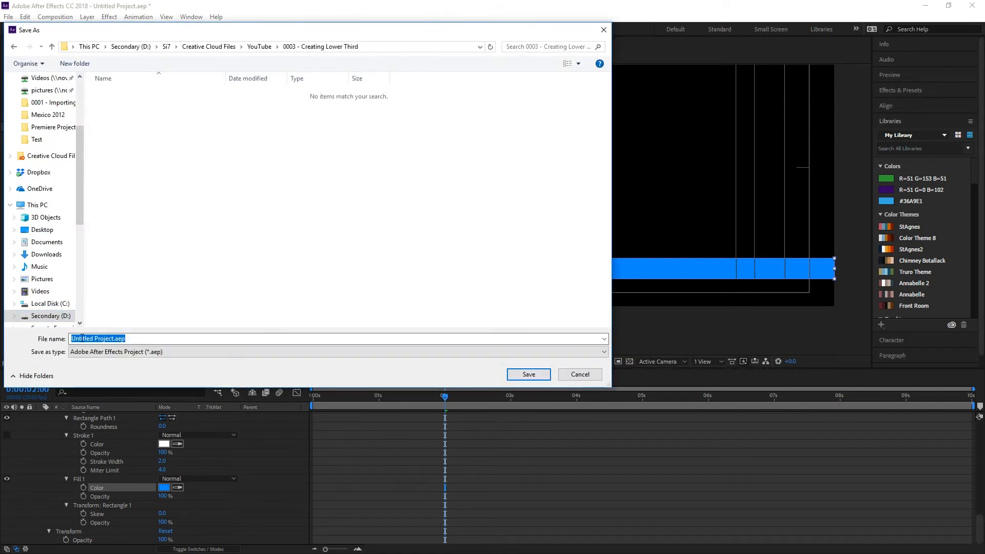
{"action": "left_click", "coordinate": [114, 338]}
{"action": "key", "text": "ctrl+a"}
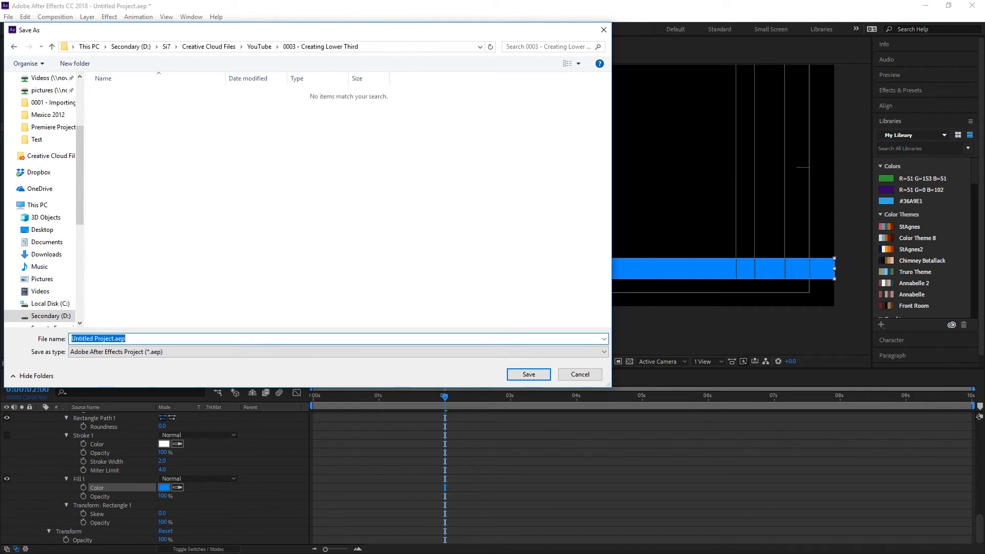
{"action": "type", "text": "Lower "}
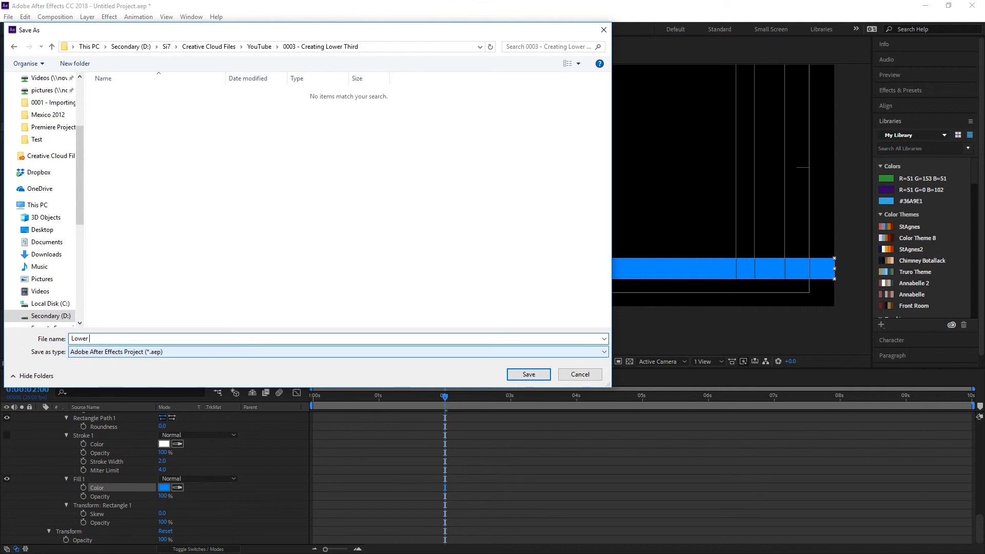
{"action": "type", "text": "Third Template"}
{"action": "left_click", "coordinate": [544, 374]}
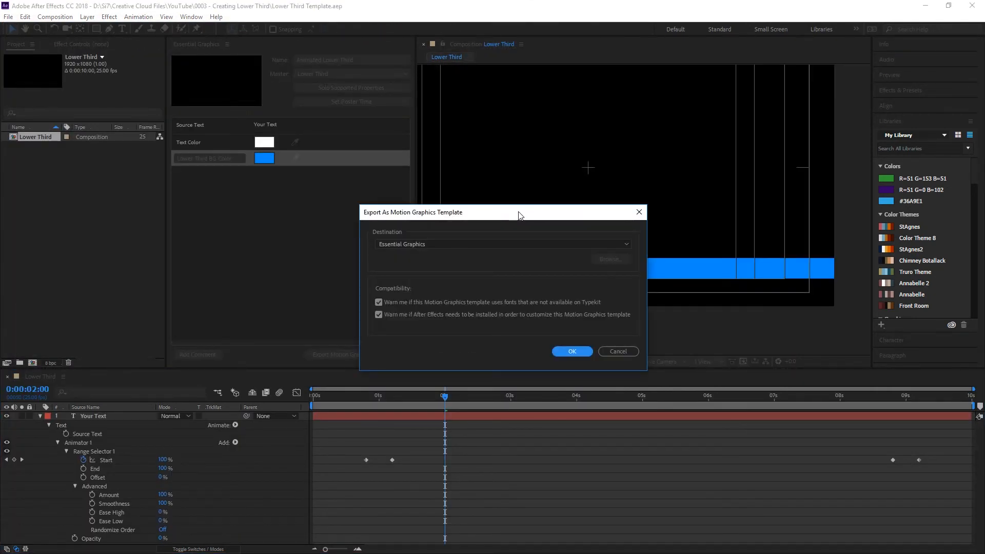
Step: Export the motion graphics template with Essential Graphics as the destination
{"action": "left_click", "coordinate": [626, 245]}
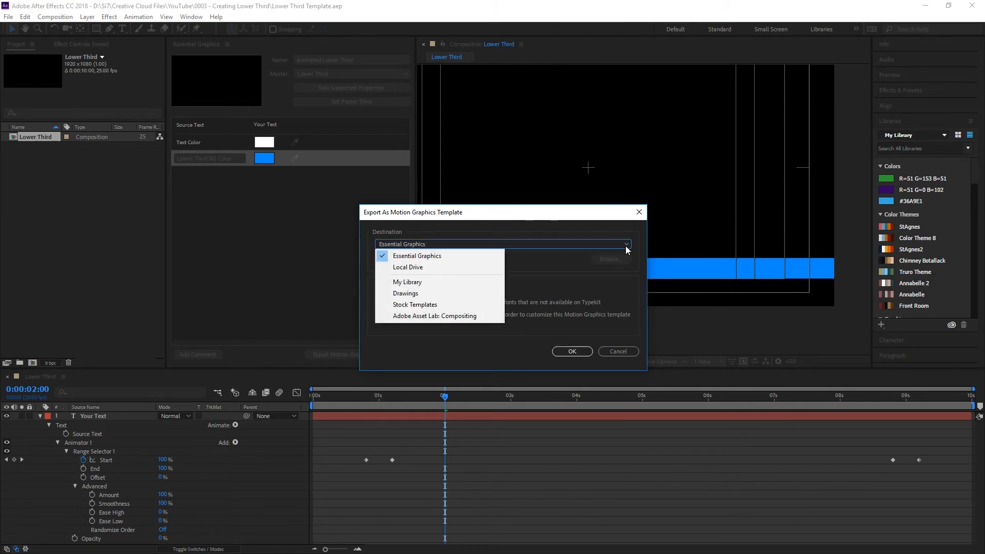
{"action": "left_click", "coordinate": [626, 246]}
{"action": "left_click", "coordinate": [568, 351]}
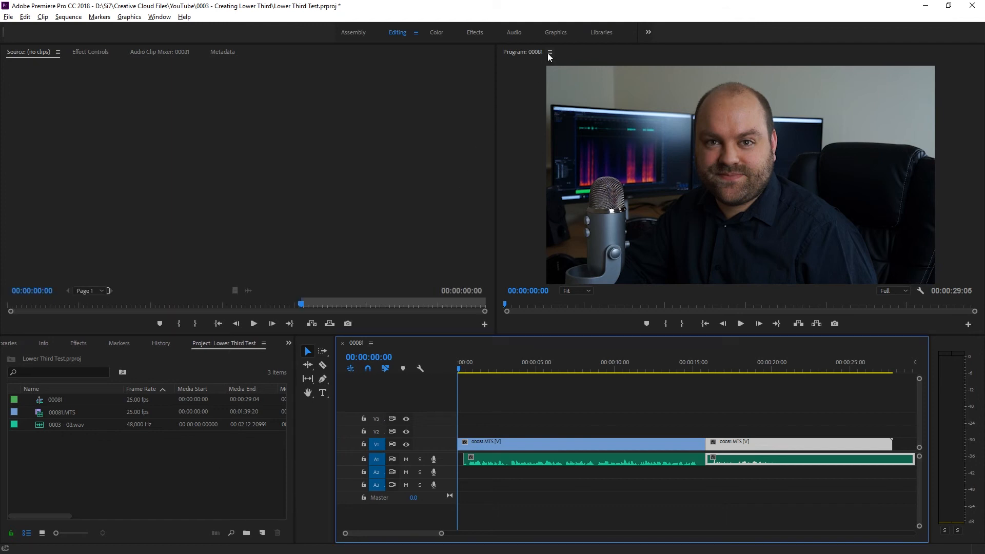
Step: In Premiere Pro's Graphics workspace, place the Animated Lower Third template on track V2 near the sequence start and show it at 00:00:04:05
{"action": "left_click", "coordinate": [553, 33]}
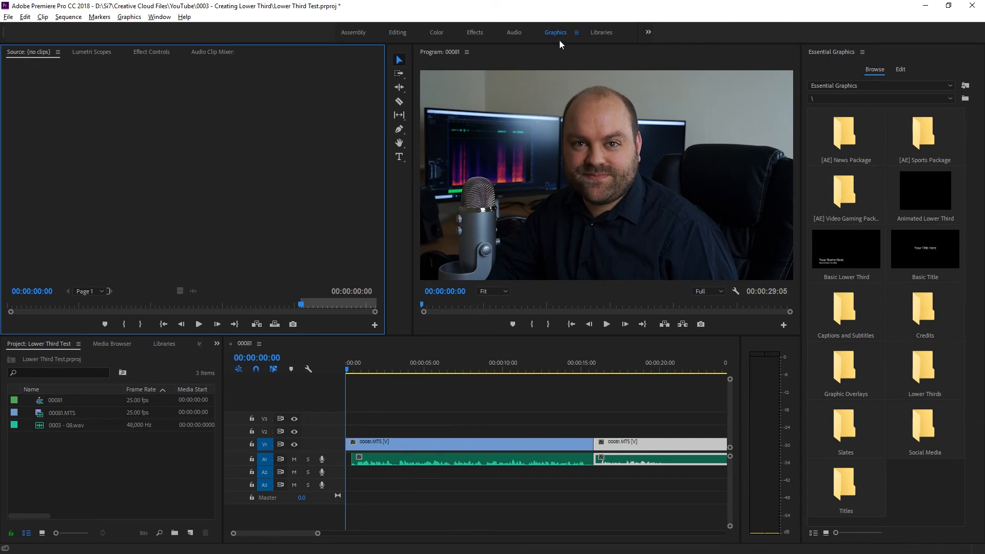
{"action": "left_click", "coordinate": [933, 186]}
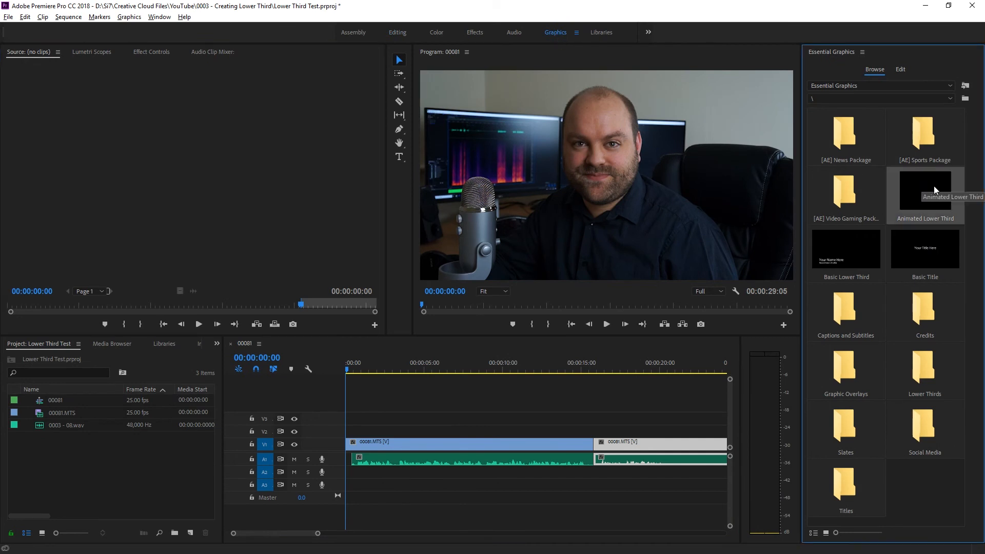
{"action": "left_click_drag", "start_coordinate": [936, 186], "coordinate": [358, 434]}
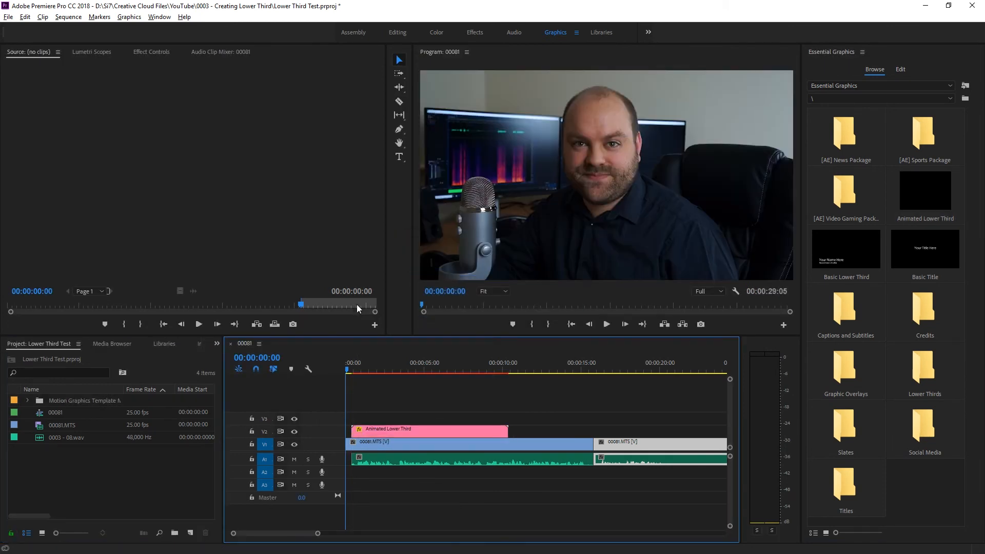
{"action": "left_click", "coordinate": [418, 429]}
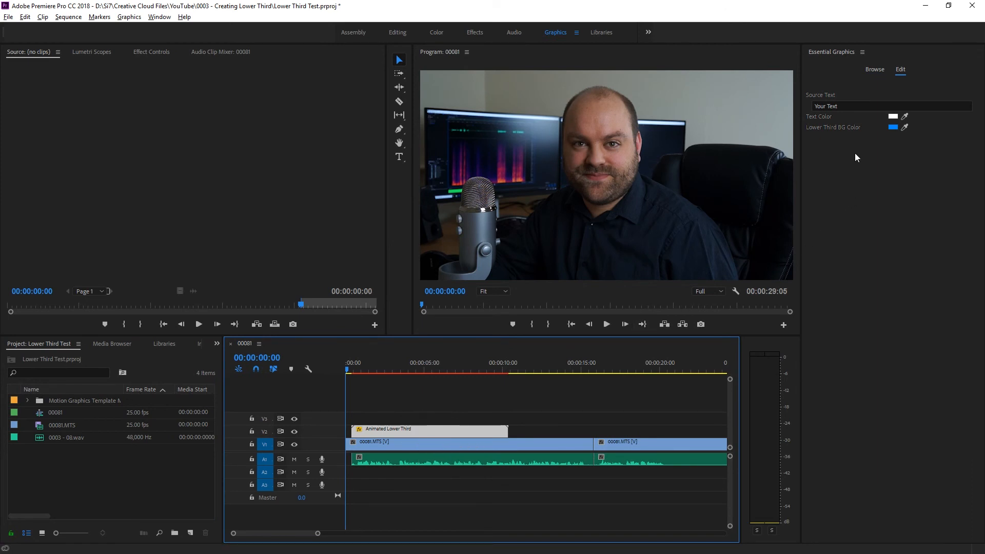
{"action": "left_click", "coordinate": [411, 371]}
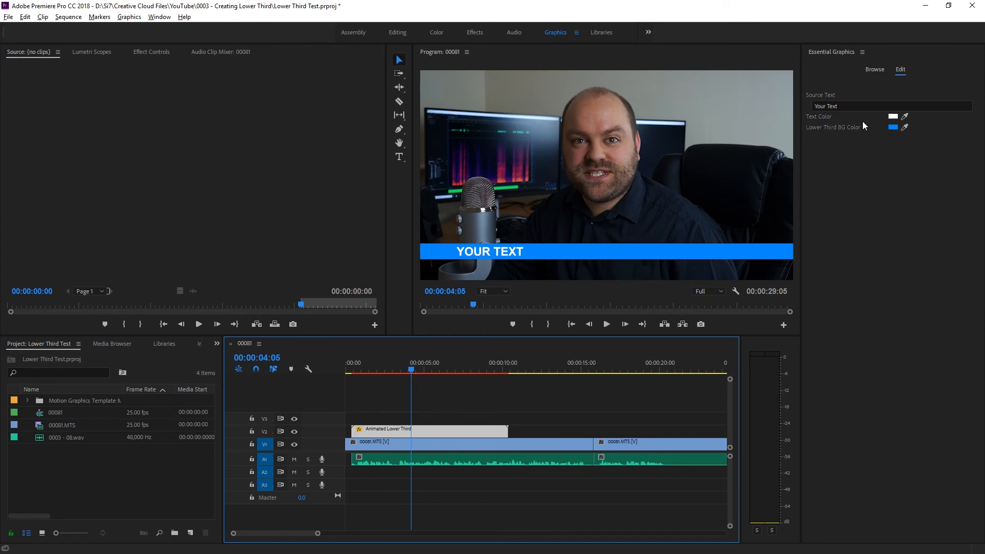
Step: Replace the Animated Lower Third clip's source text with the presenter's full name
{"action": "left_click", "coordinate": [858, 105]}
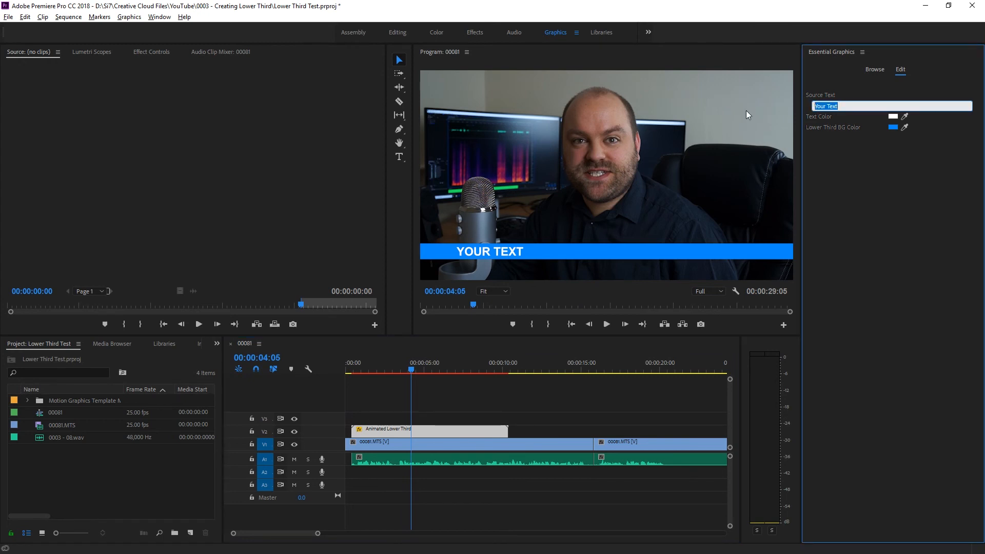
{"action": "type", "text": "Peter Young"}
{"action": "left_click", "coordinate": [912, 163]}
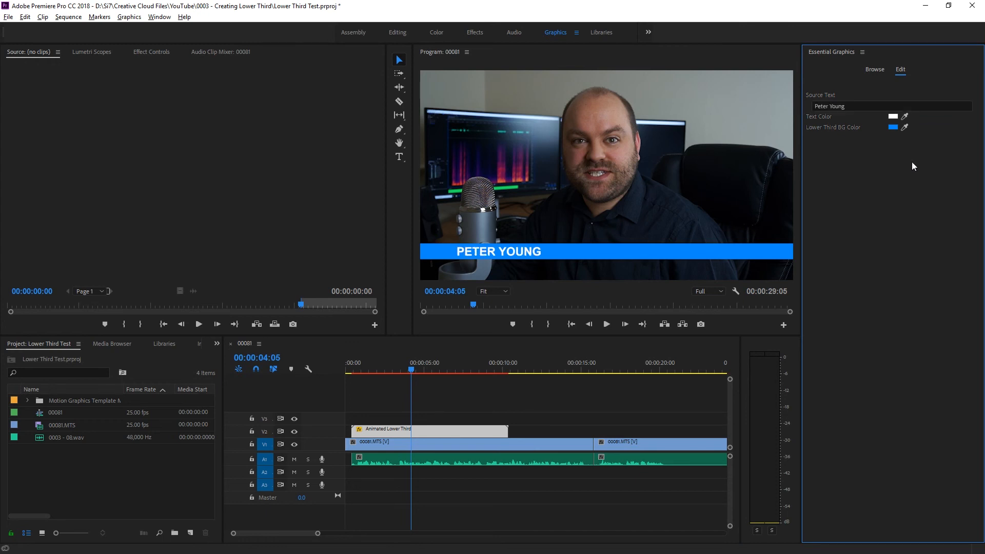
Step: Change the Lower Third BG Color to dark purple, 4C006B
{"action": "left_click", "coordinate": [893, 129]}
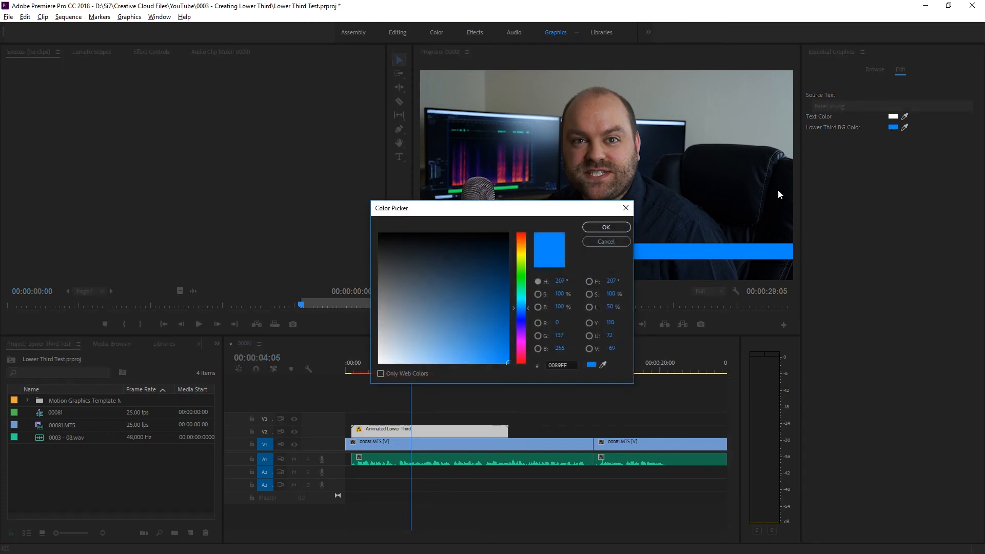
{"action": "left_click_drag", "start_coordinate": [529, 309], "coordinate": [528, 335]}
{"action": "left_click_drag", "start_coordinate": [500, 298], "coordinate": [508, 288]}
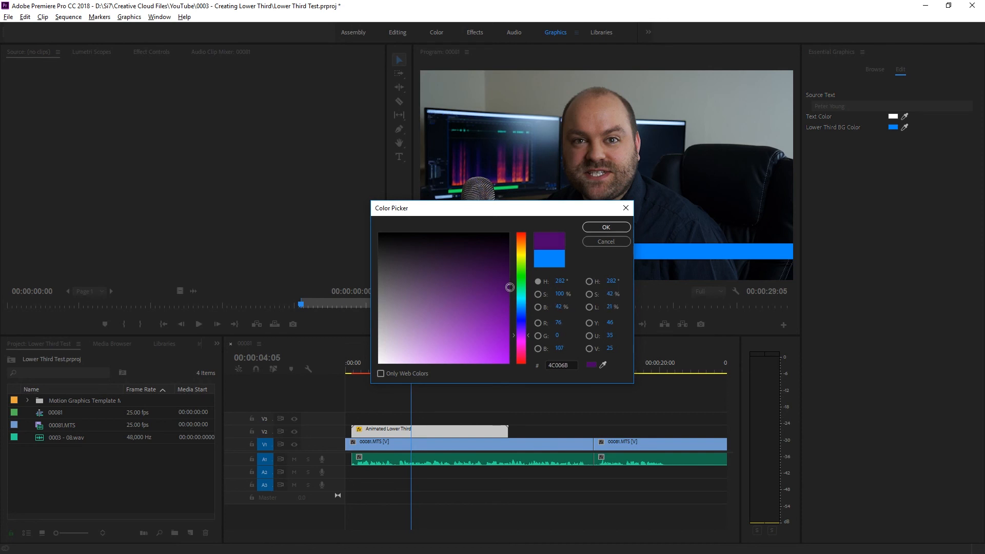
{"action": "left_click", "coordinate": [606, 227]}
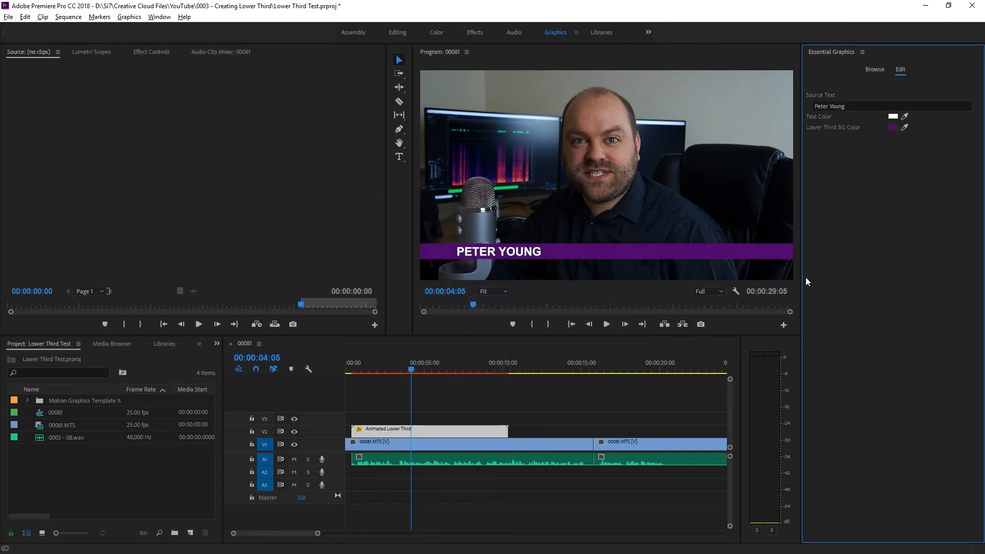
Step: Change the lower third's Text Color from white to a bright cyan
{"action": "left_click", "coordinate": [894, 117]}
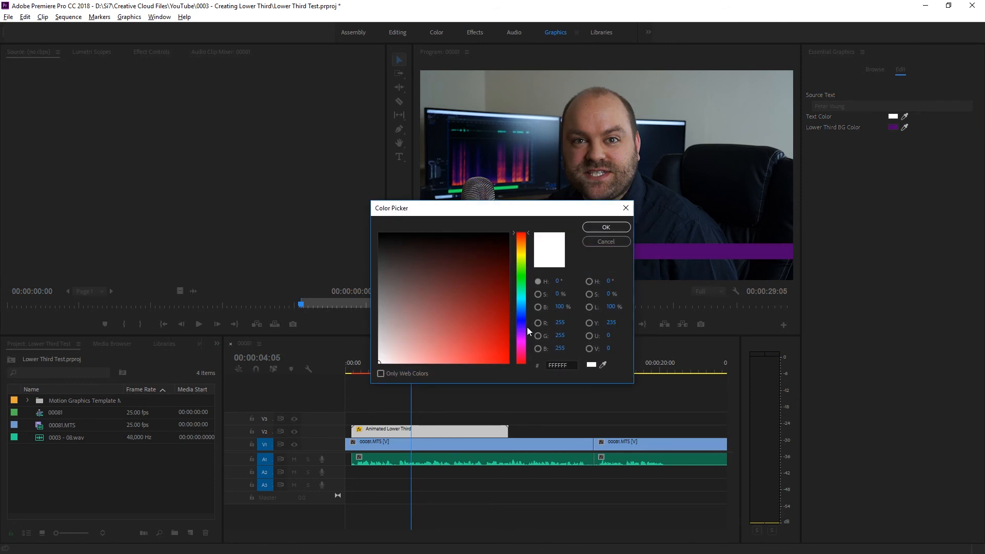
{"action": "left_click", "coordinate": [524, 307]}
{"action": "left_click_drag", "start_coordinate": [524, 305], "coordinate": [524, 299]}
{"action": "left_click", "coordinate": [507, 362]}
{"action": "left_click", "coordinate": [605, 227]}
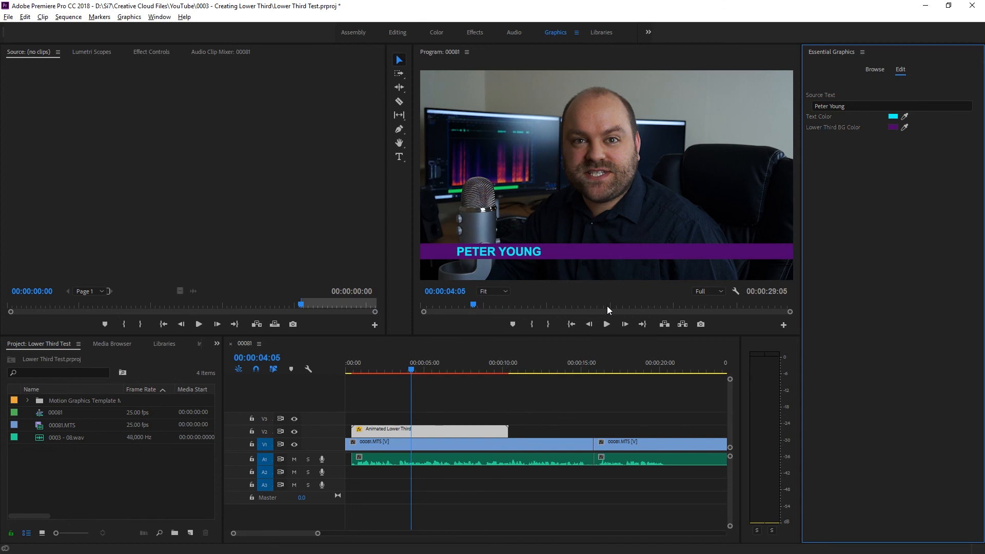
Step: Play the sequence from 00:00:00:00 to preview the customized lower third animation
{"action": "left_click_drag", "start_coordinate": [383, 368], "coordinate": [334, 373]}
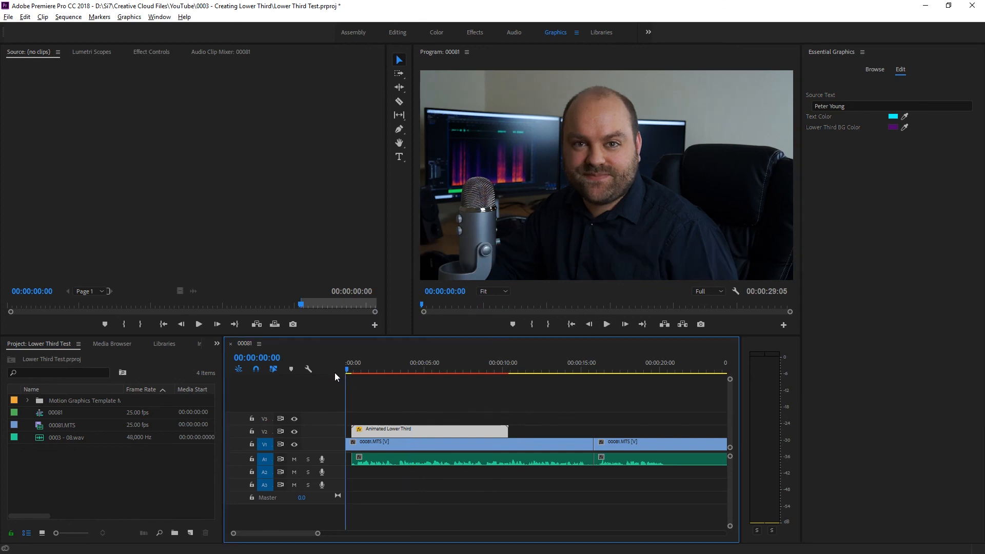
{"action": "left_click", "coordinate": [607, 324]}
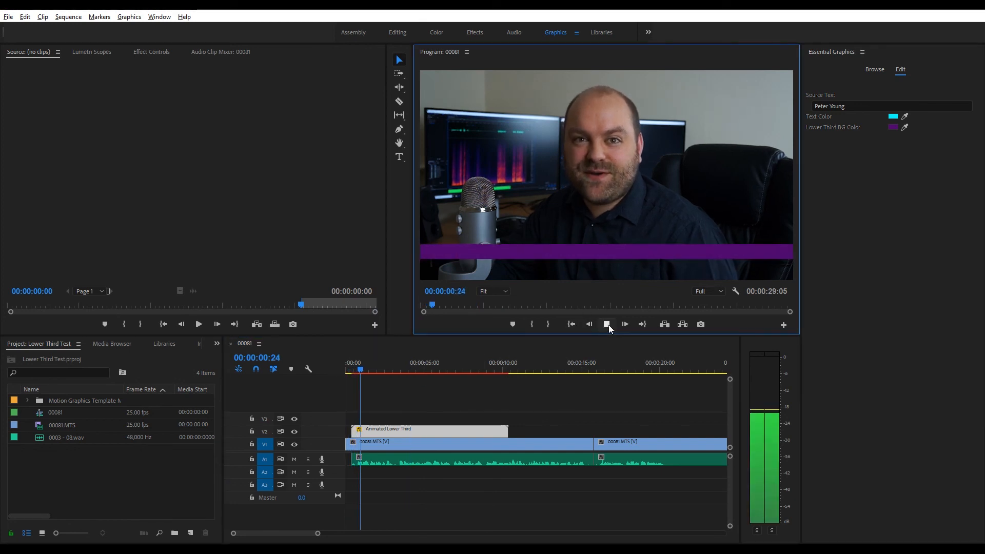